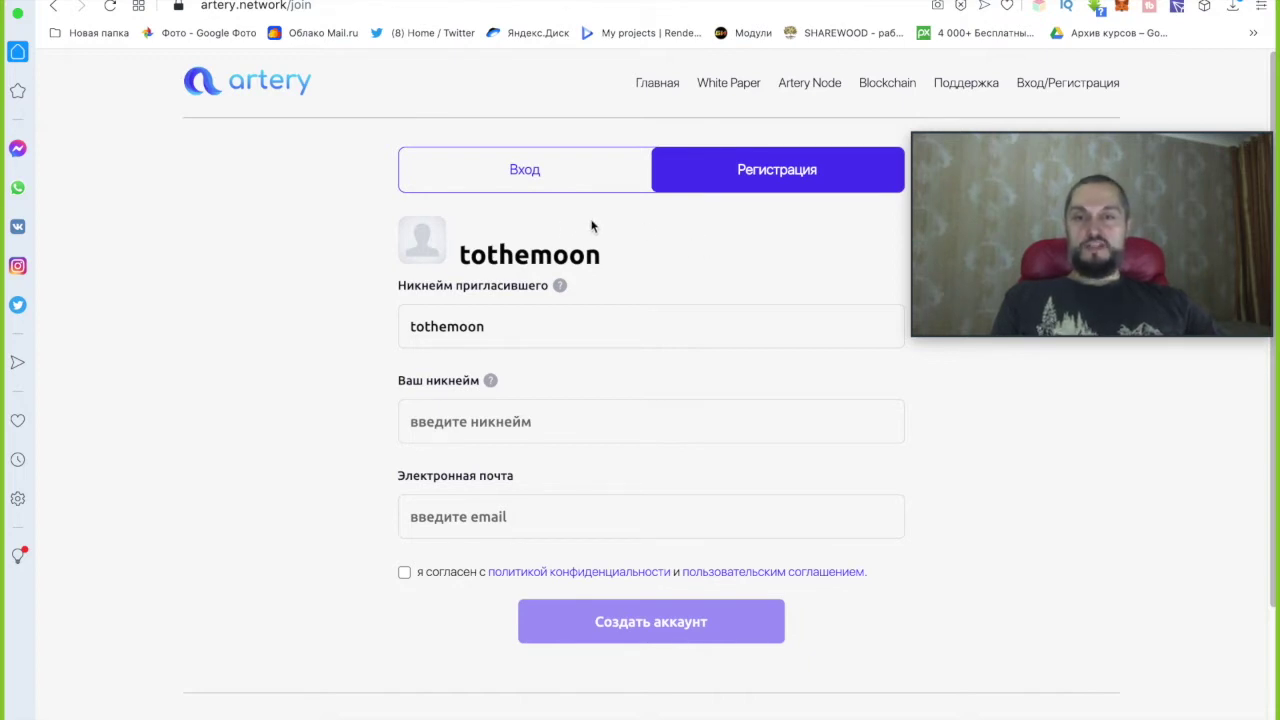
Enter a nickname and a Gmail address in the sign-up form and tick the privacy-policy consent box.
click(424, 424)
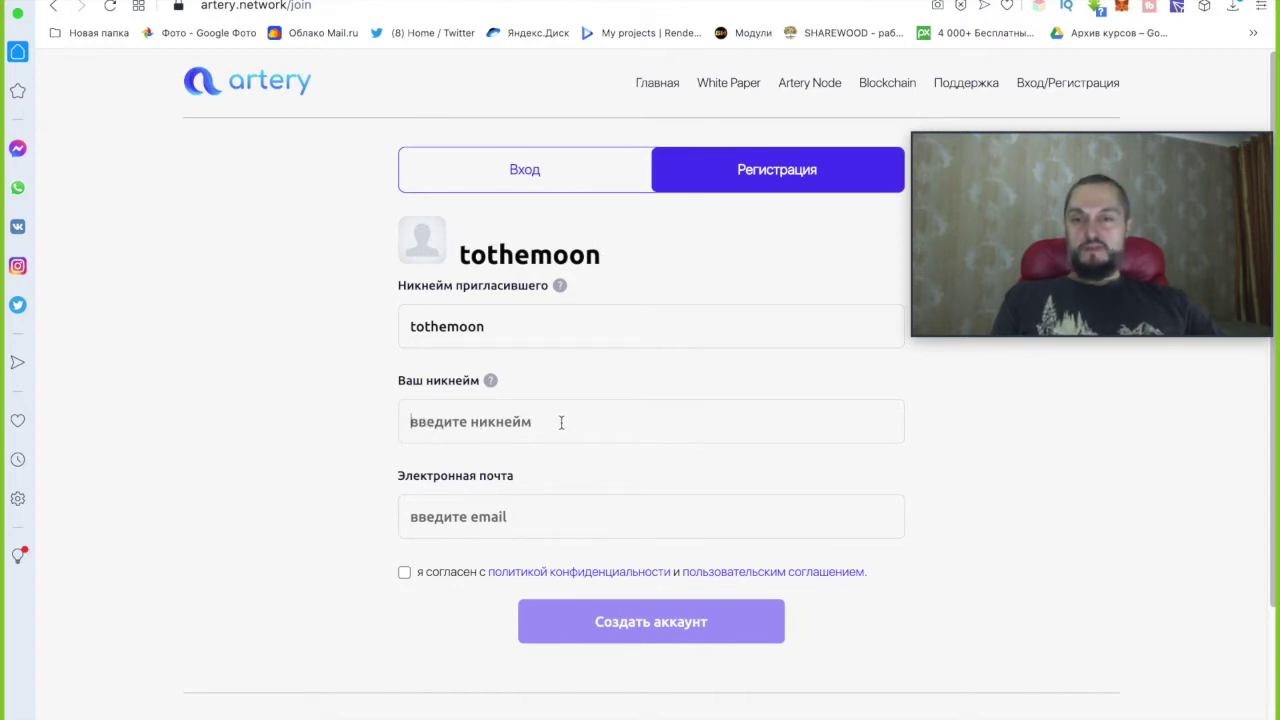
scroll(681, 334, down, 1)
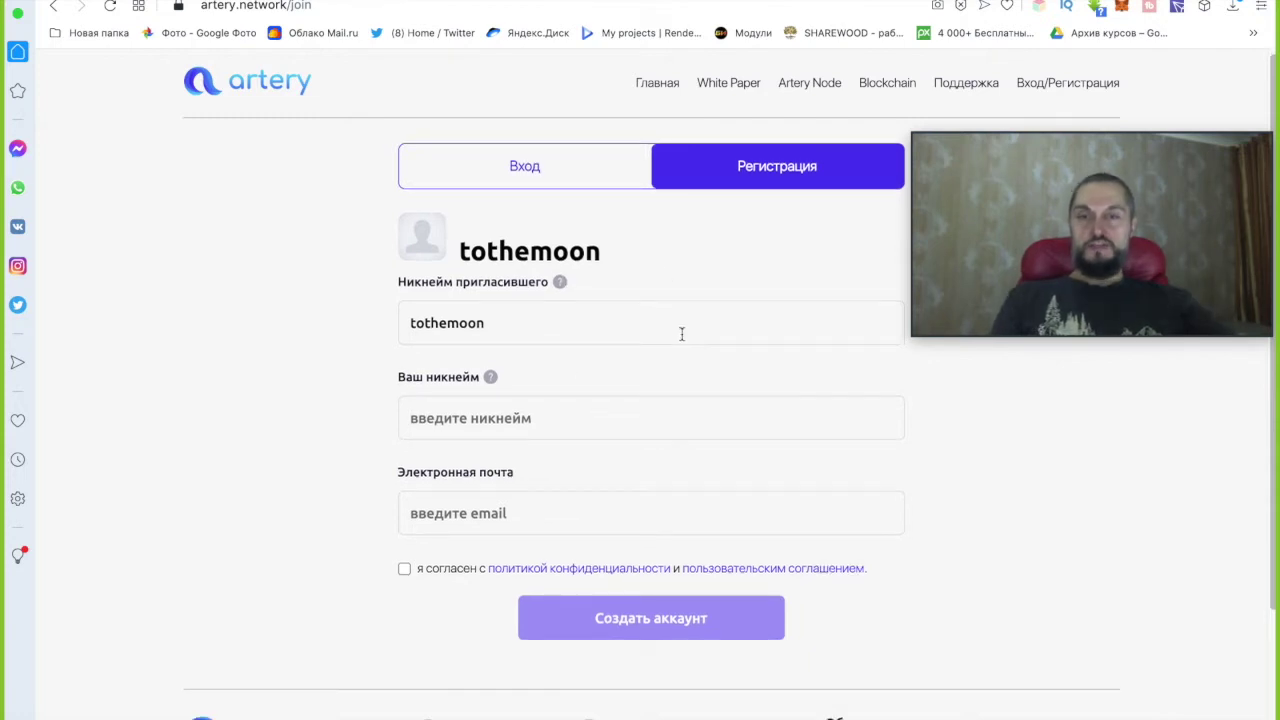
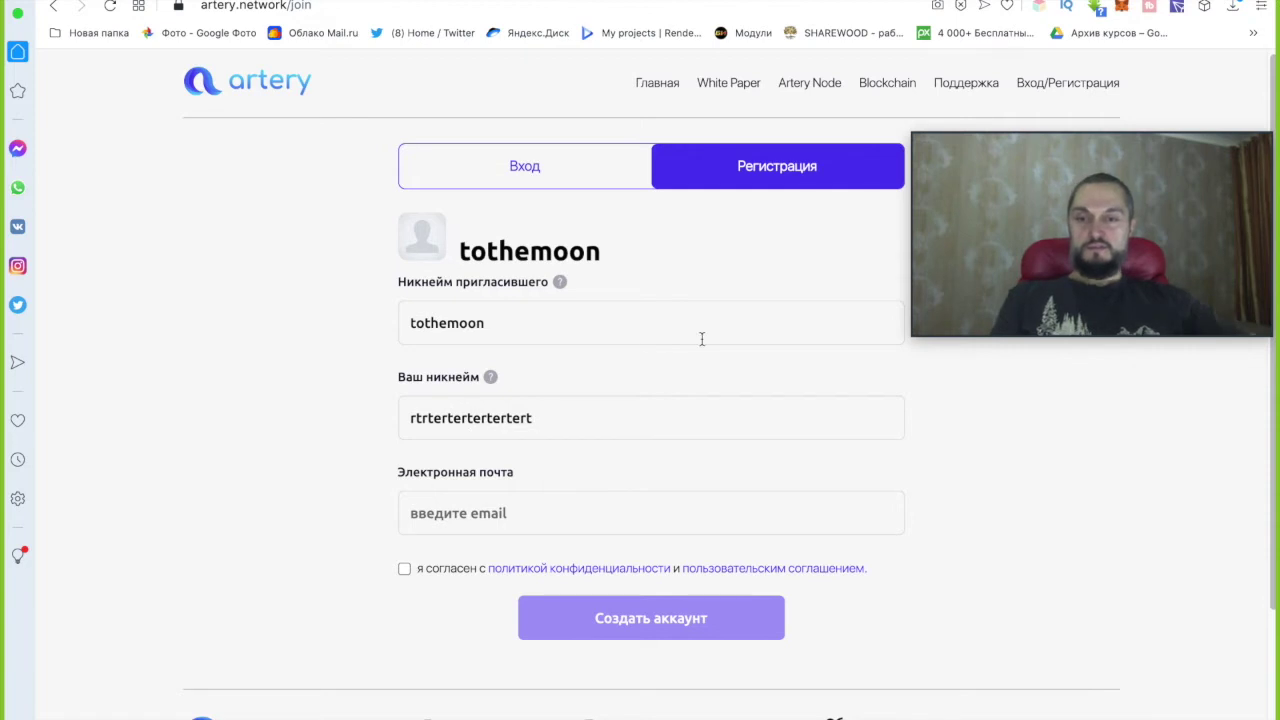
click(482, 512)
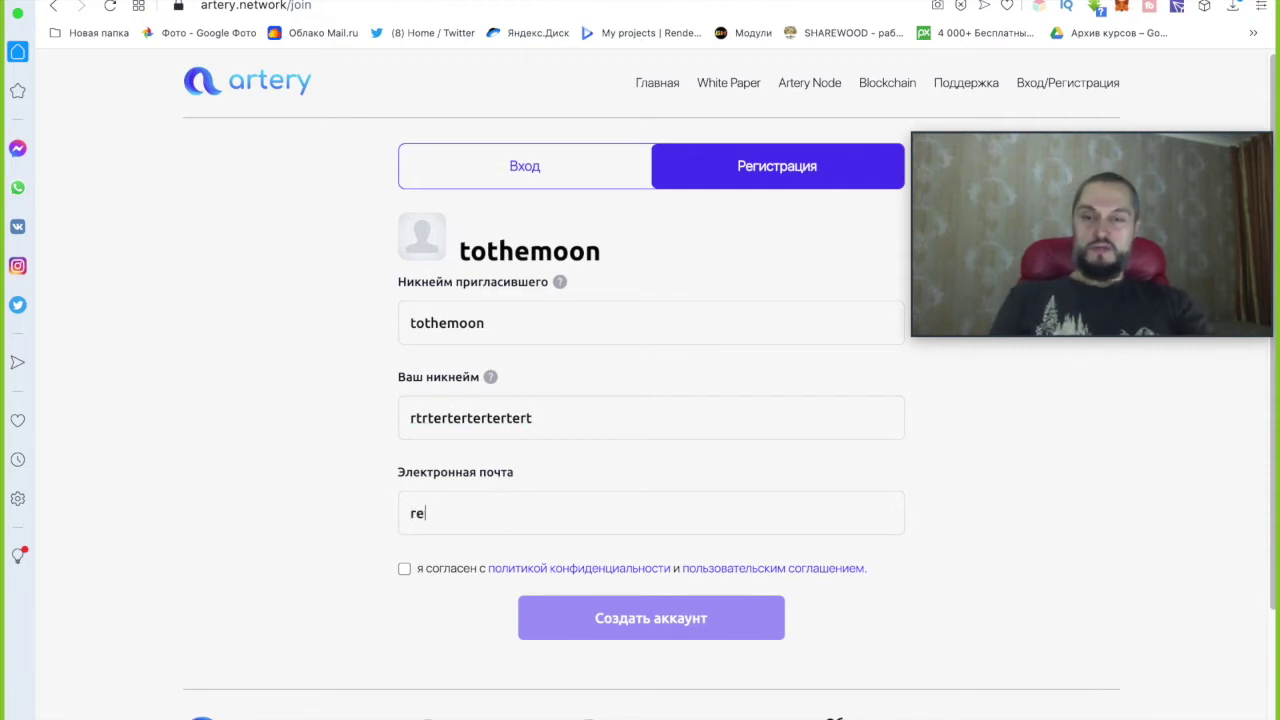
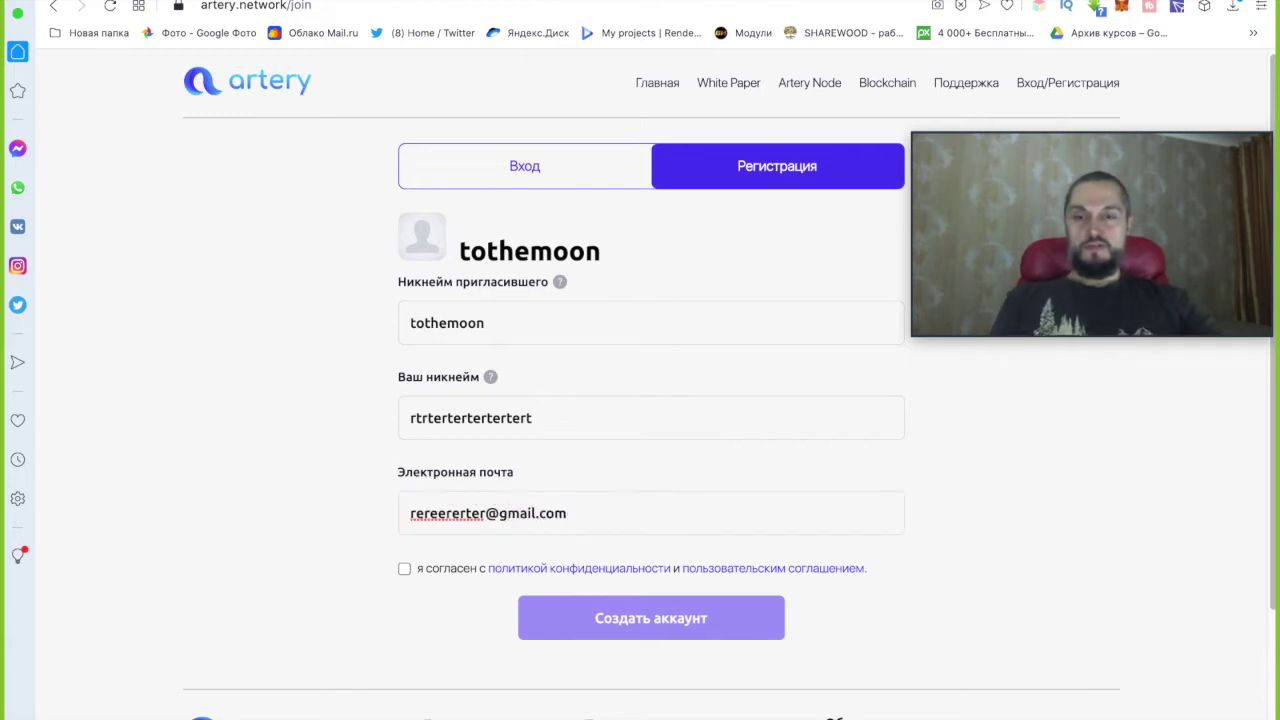
click(404, 568)
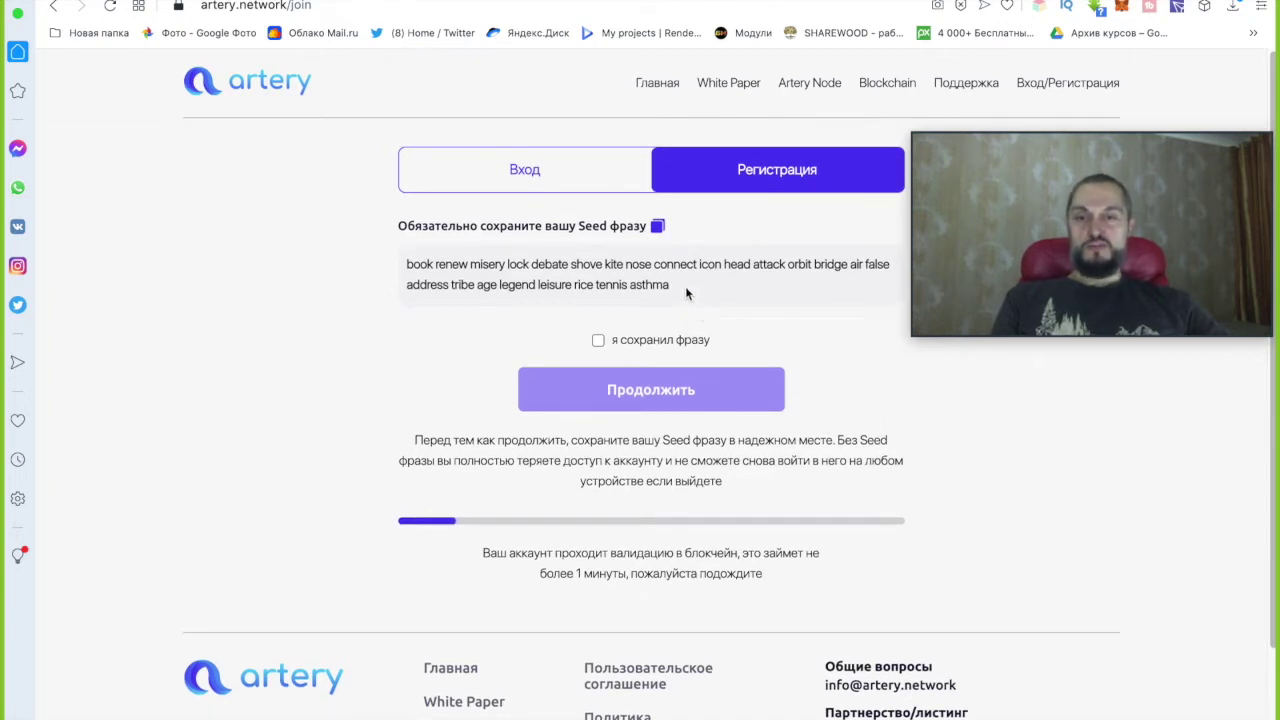
Copy the generated seed phrase and tick 'я сохранил фразу' to confirm it is saved.
drag(669, 285, 414, 266)
click(657, 226)
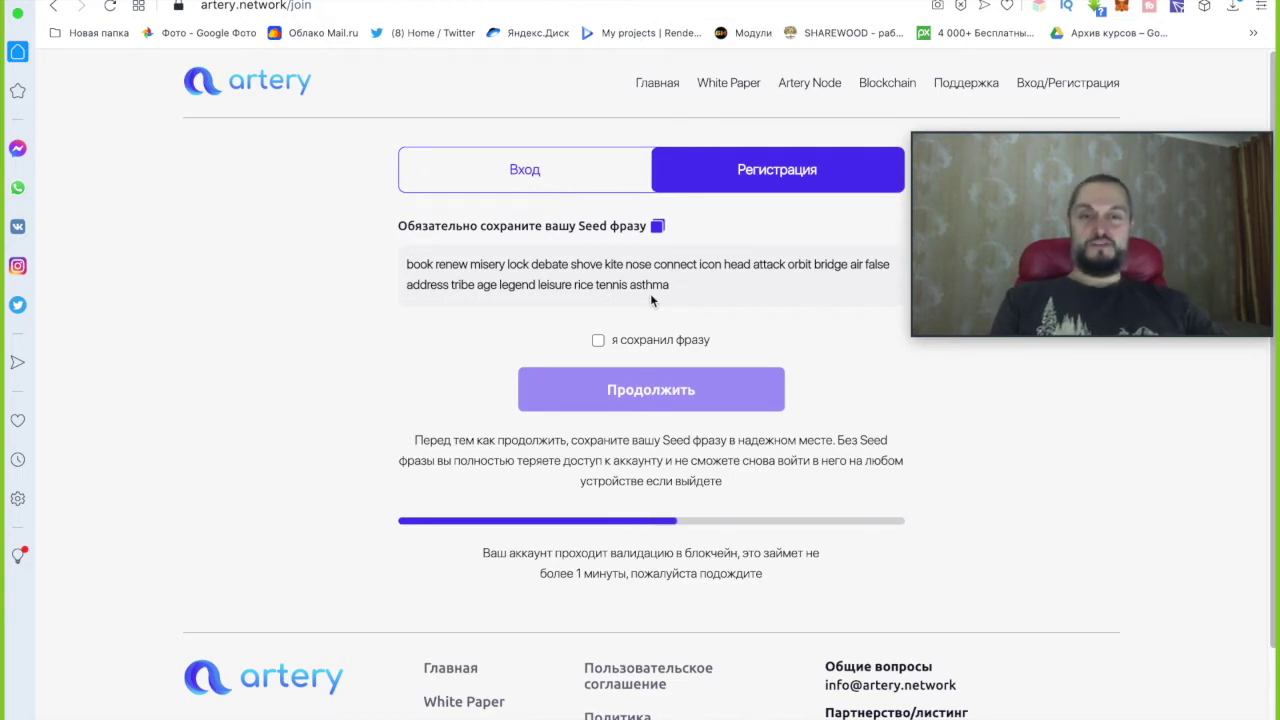
click(598, 341)
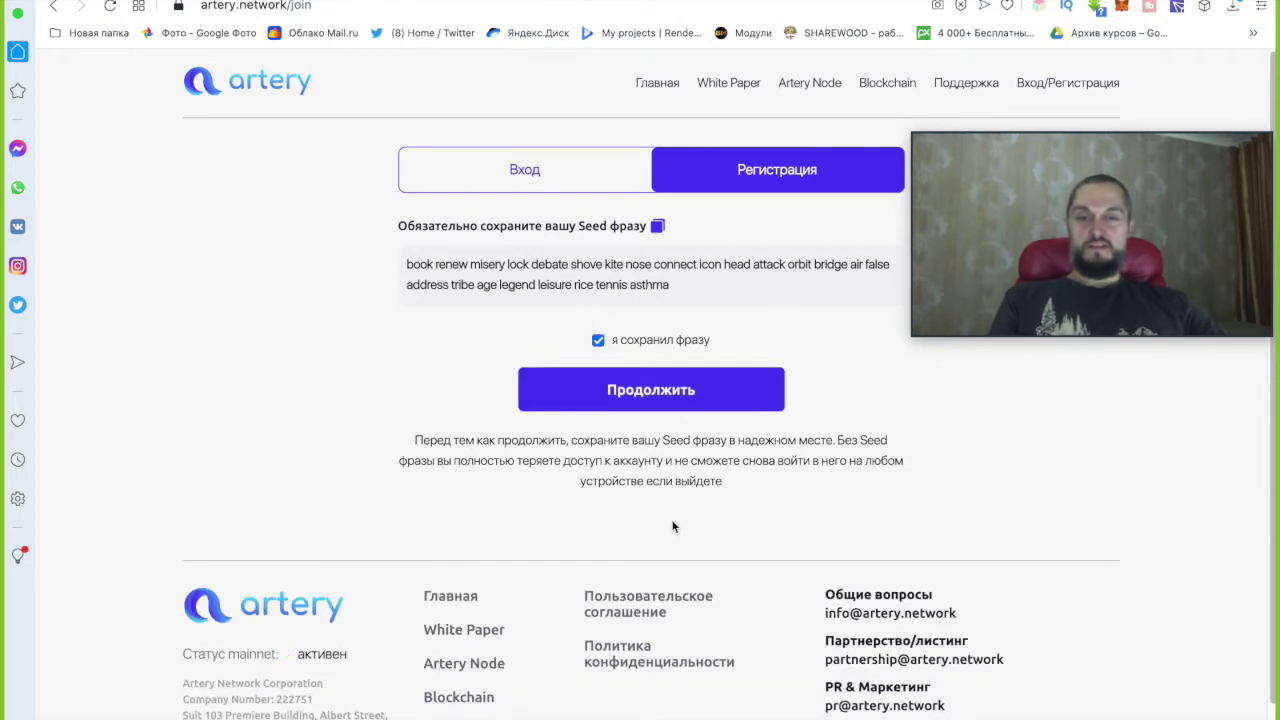
Finish registration and check the wallet page's zero balances and 'Создание аккаунта' transaction.
click(672, 398)
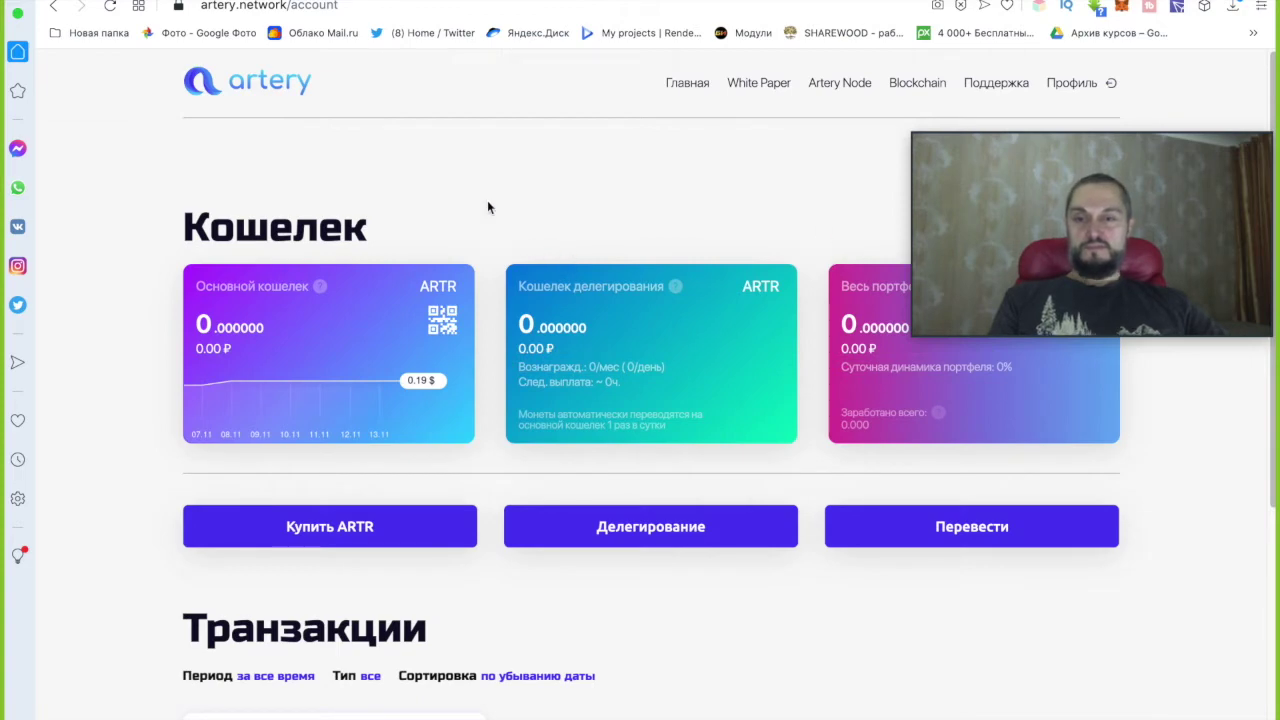
scroll(488, 207, down, 5)
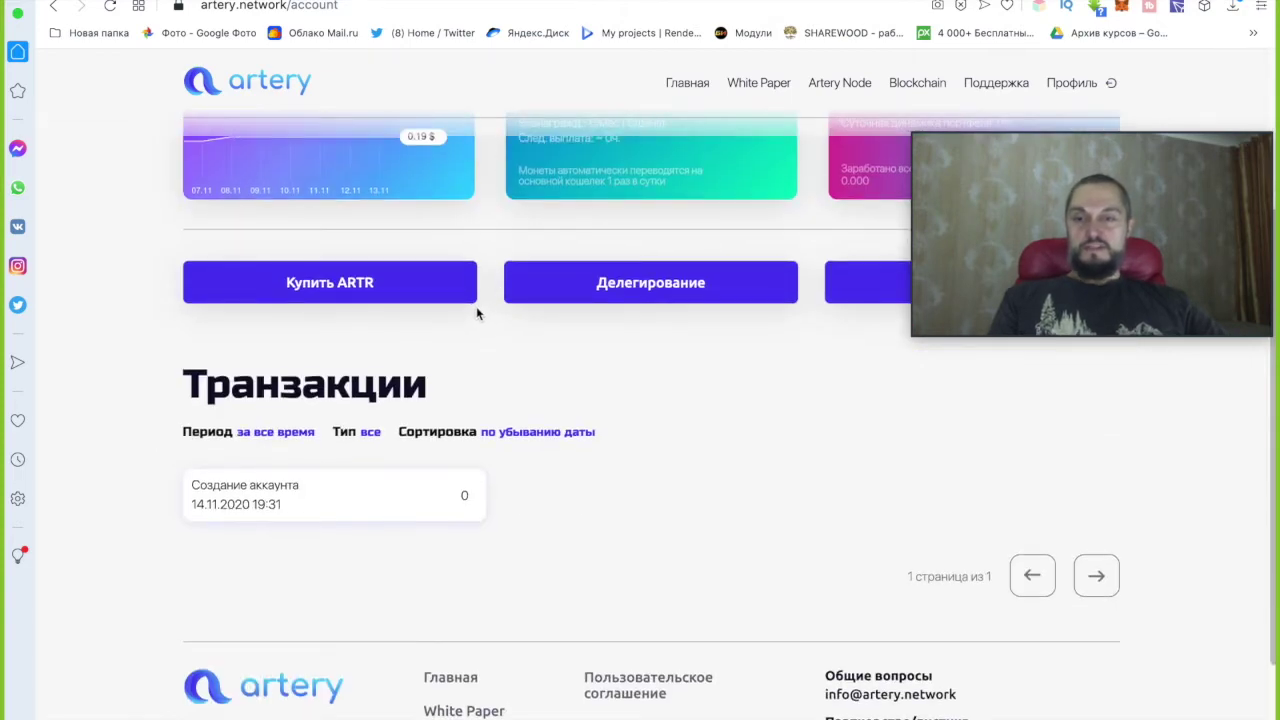
scroll(490, 290, up, 3)
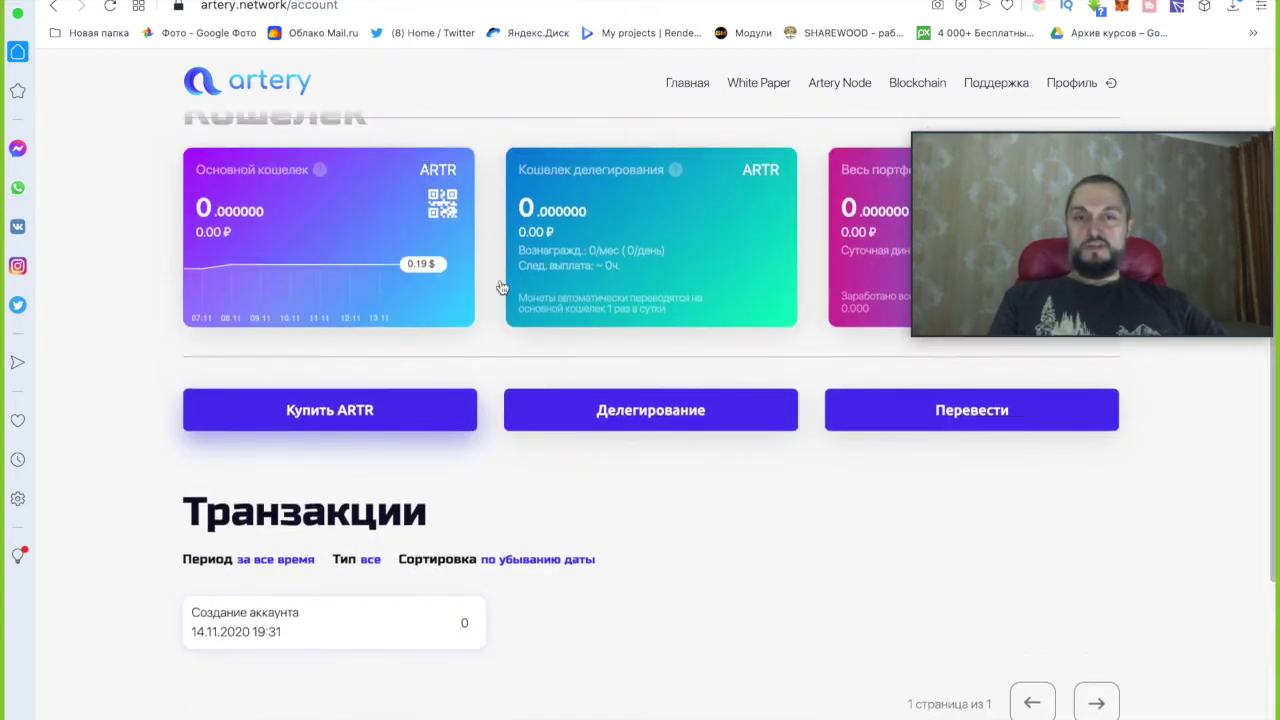
In Купить ARTR, change the coin quantity from 140 to 300, paying by Visa / Mastercard.
click(345, 428)
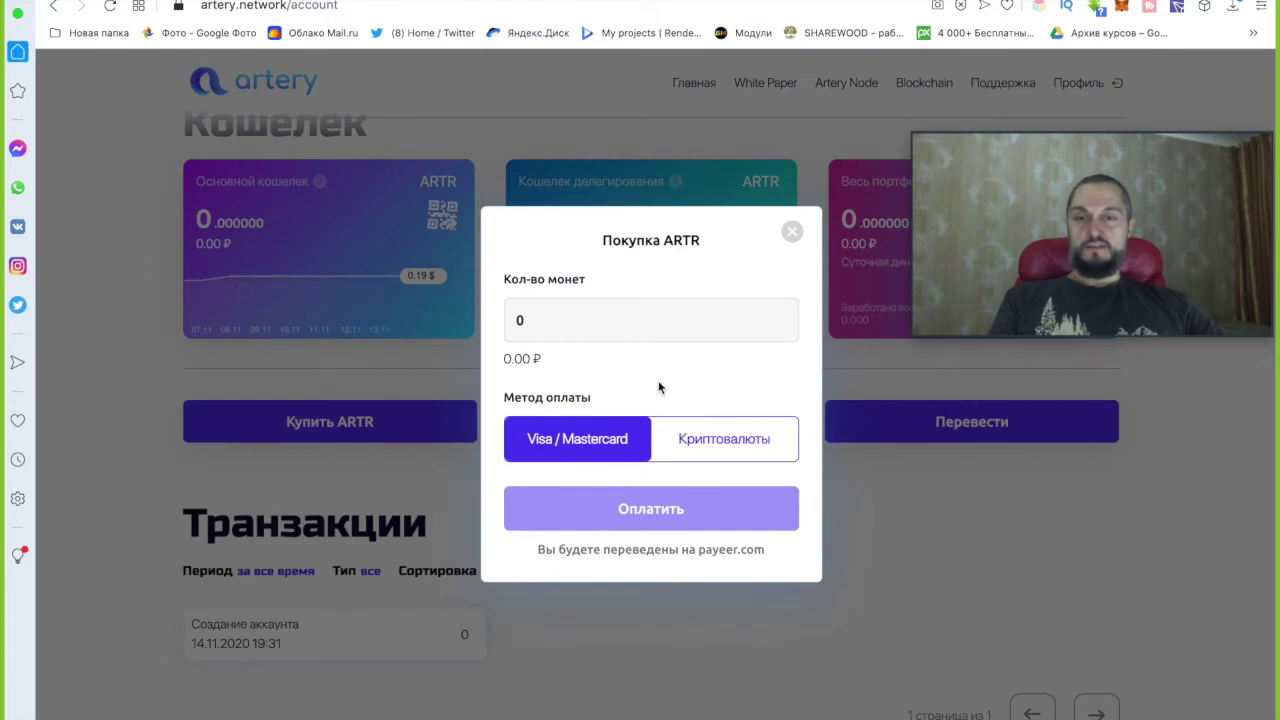
double_click(512, 317)
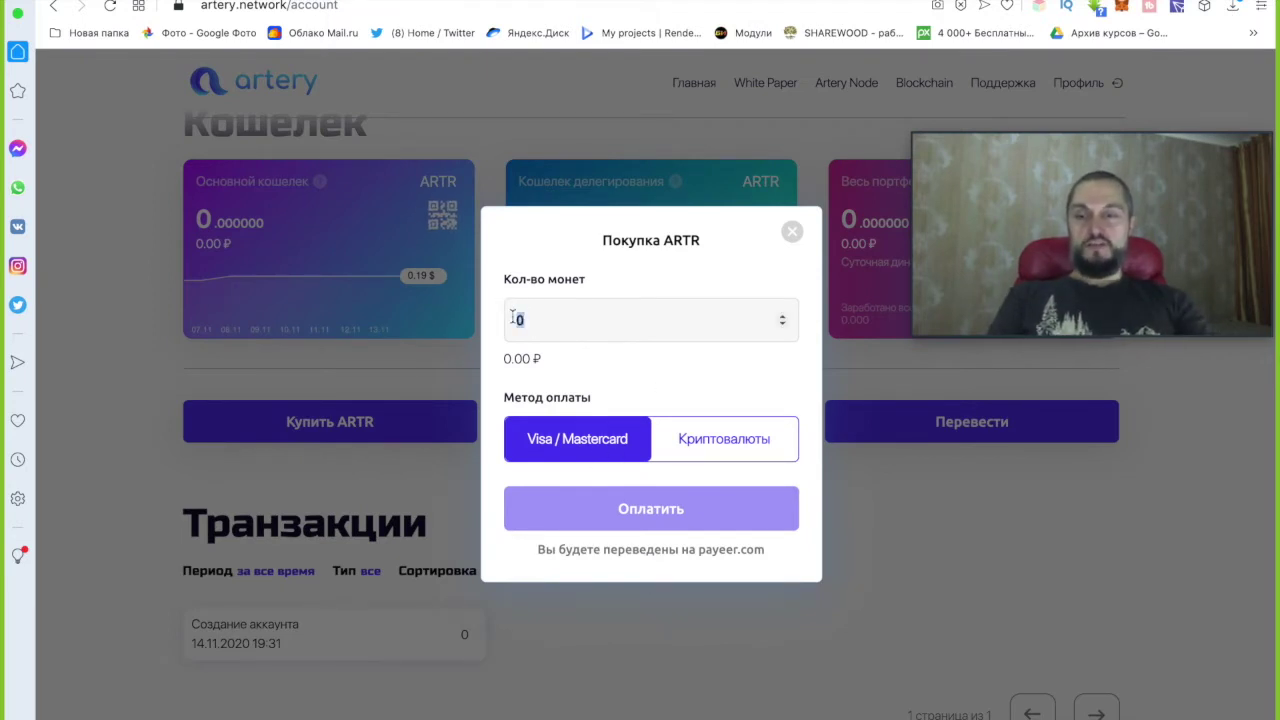
text(1)
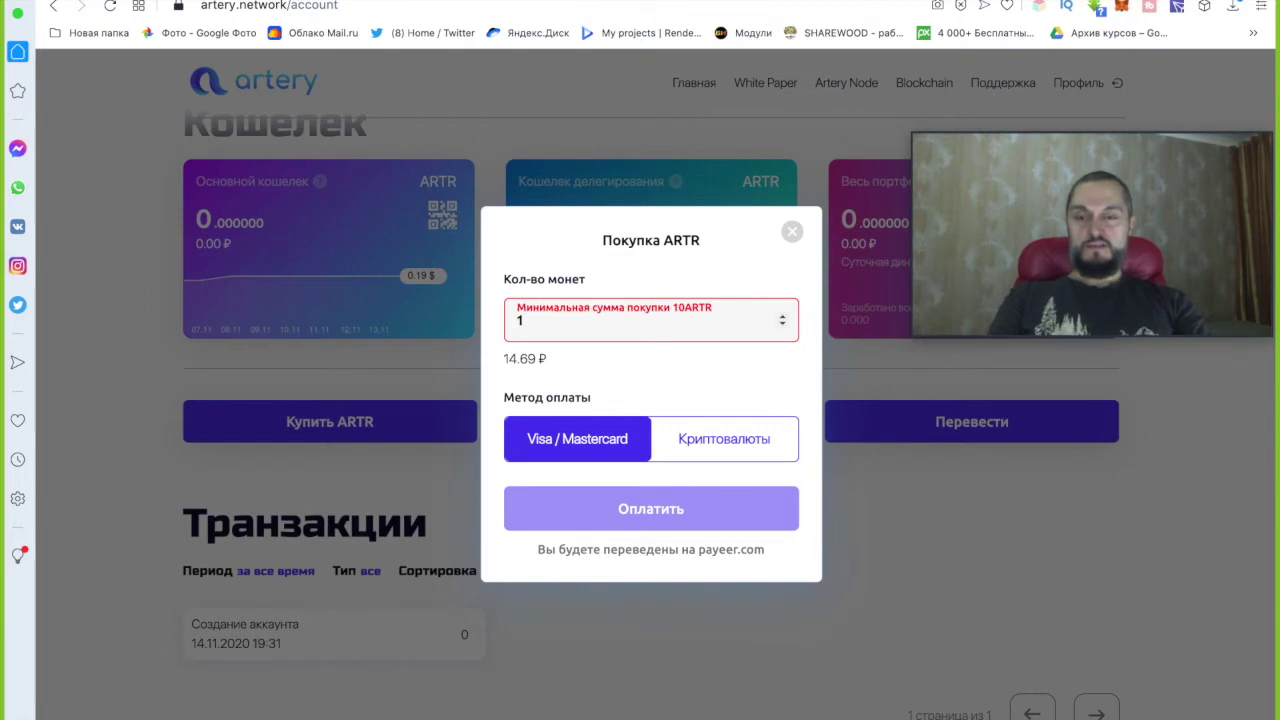
text(40)
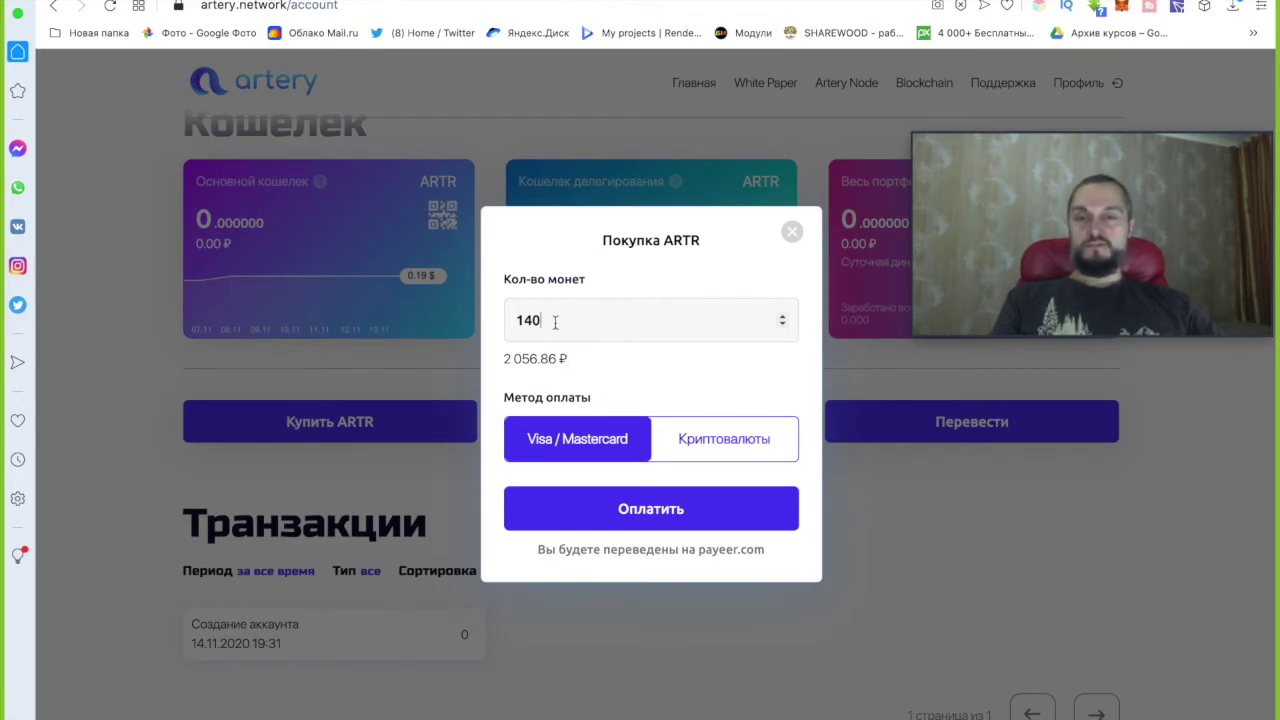
drag(546, 321, 504, 317)
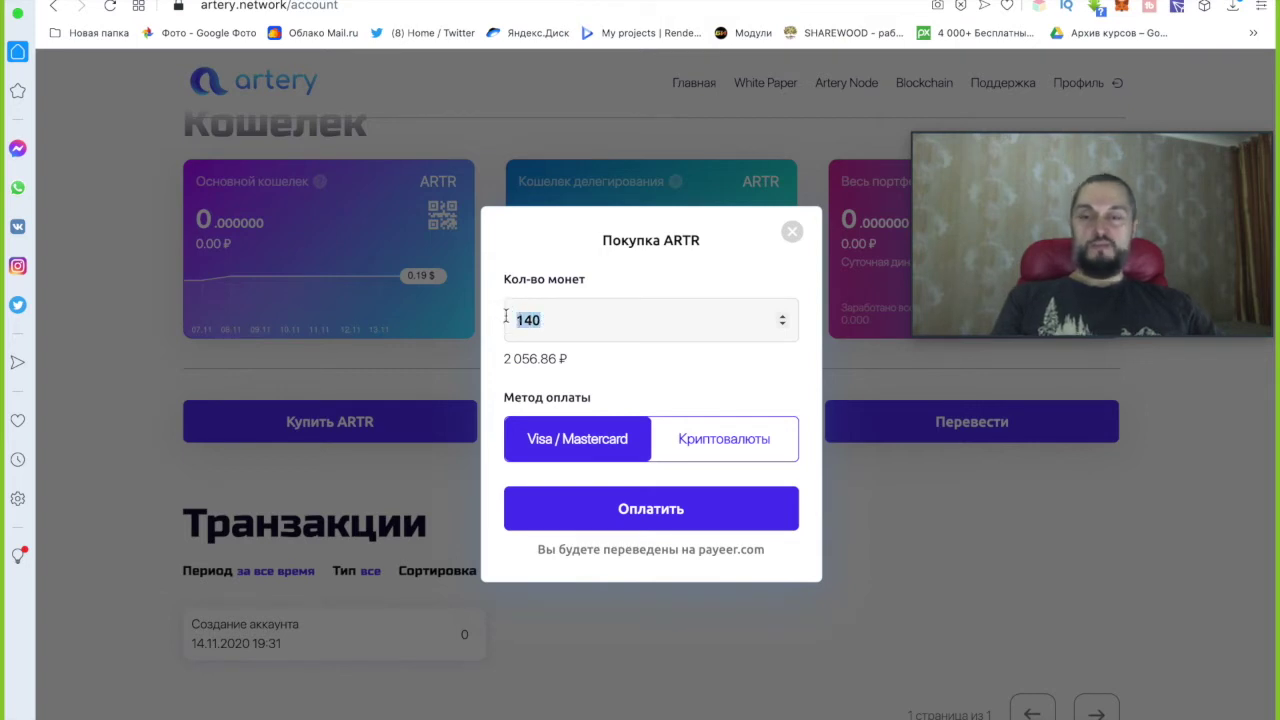
text(3)
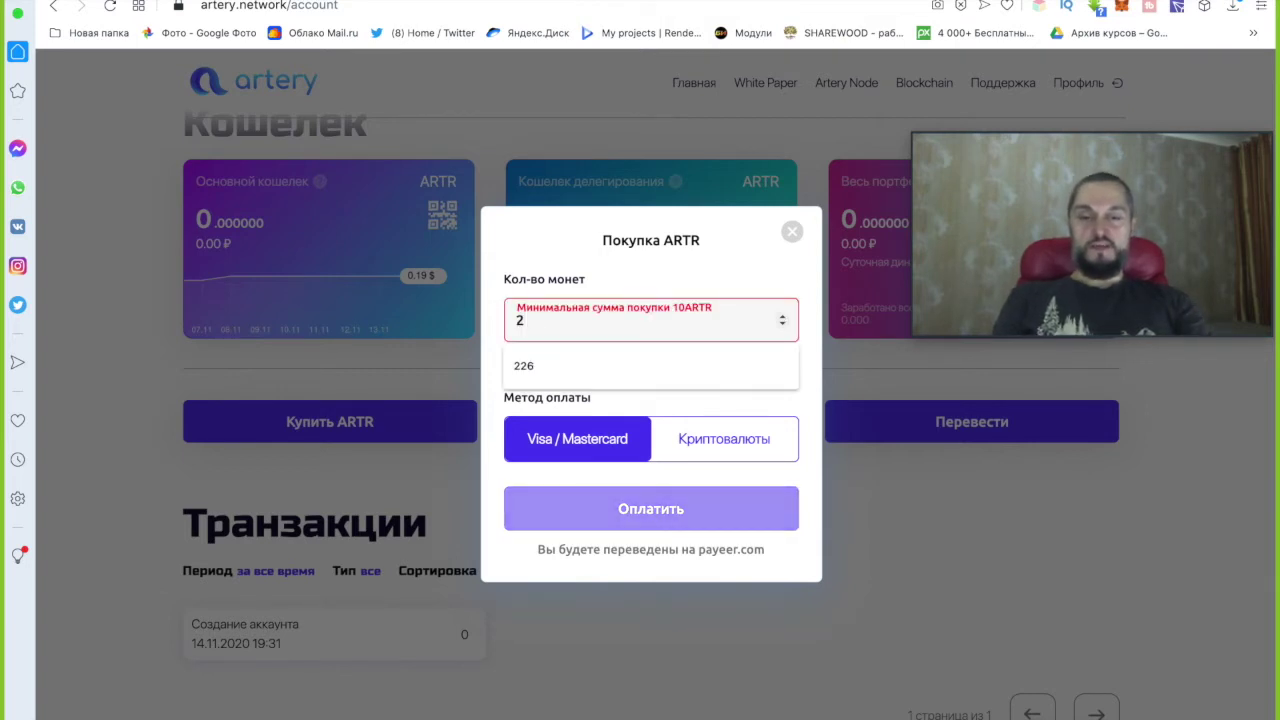
text(00)
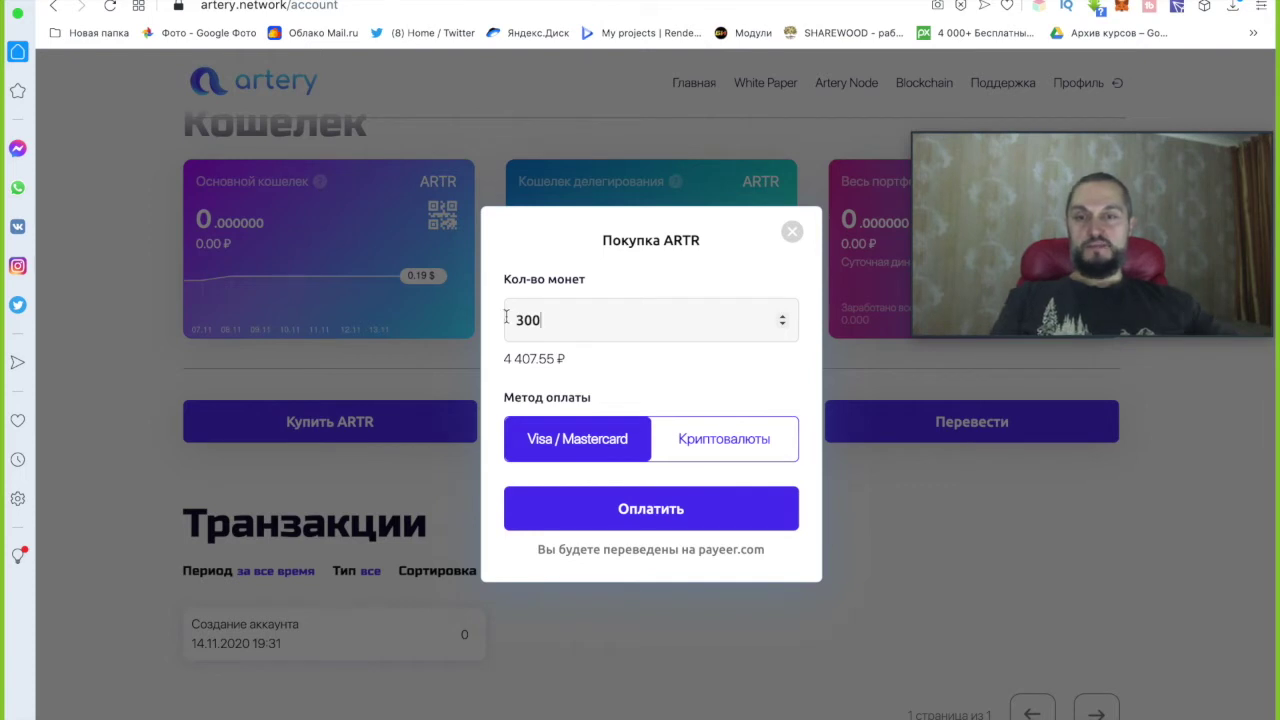
View the Payeer invoice for 300 ARTR at 4 407.55 ₽, then return to the account page.
click(637, 512)
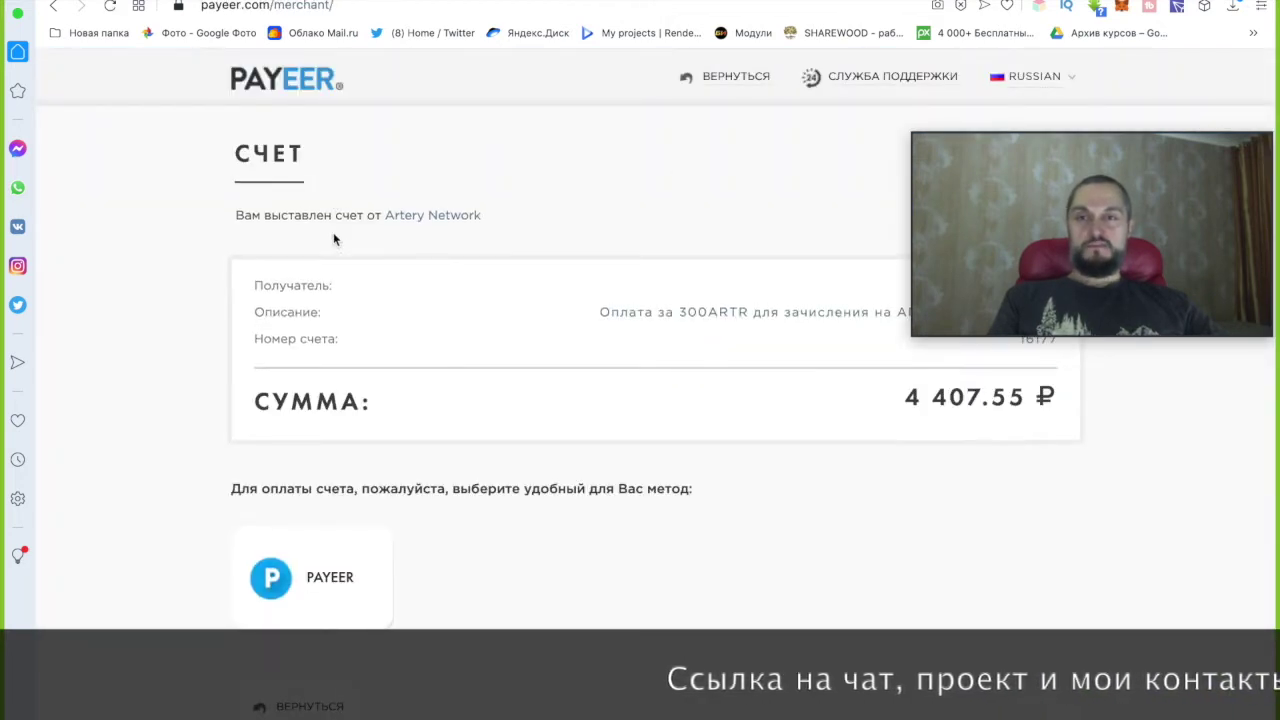
mouse_move(335, 560)
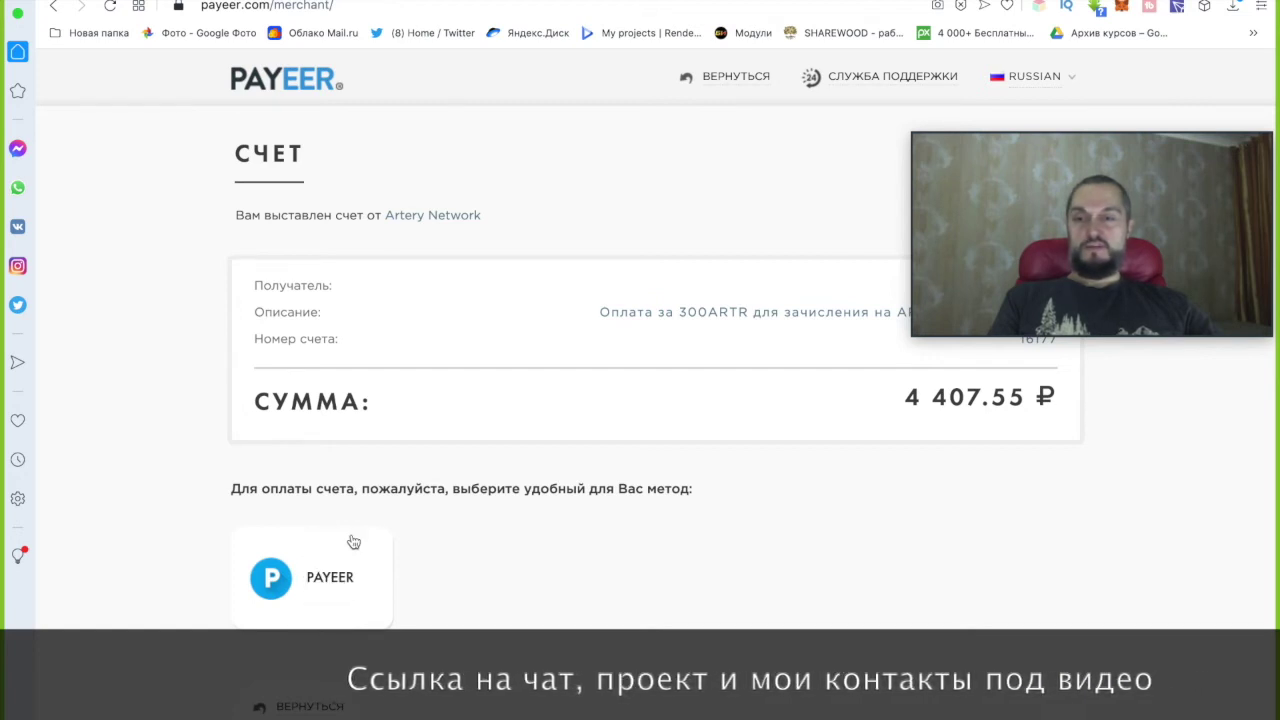
click(54, 8)
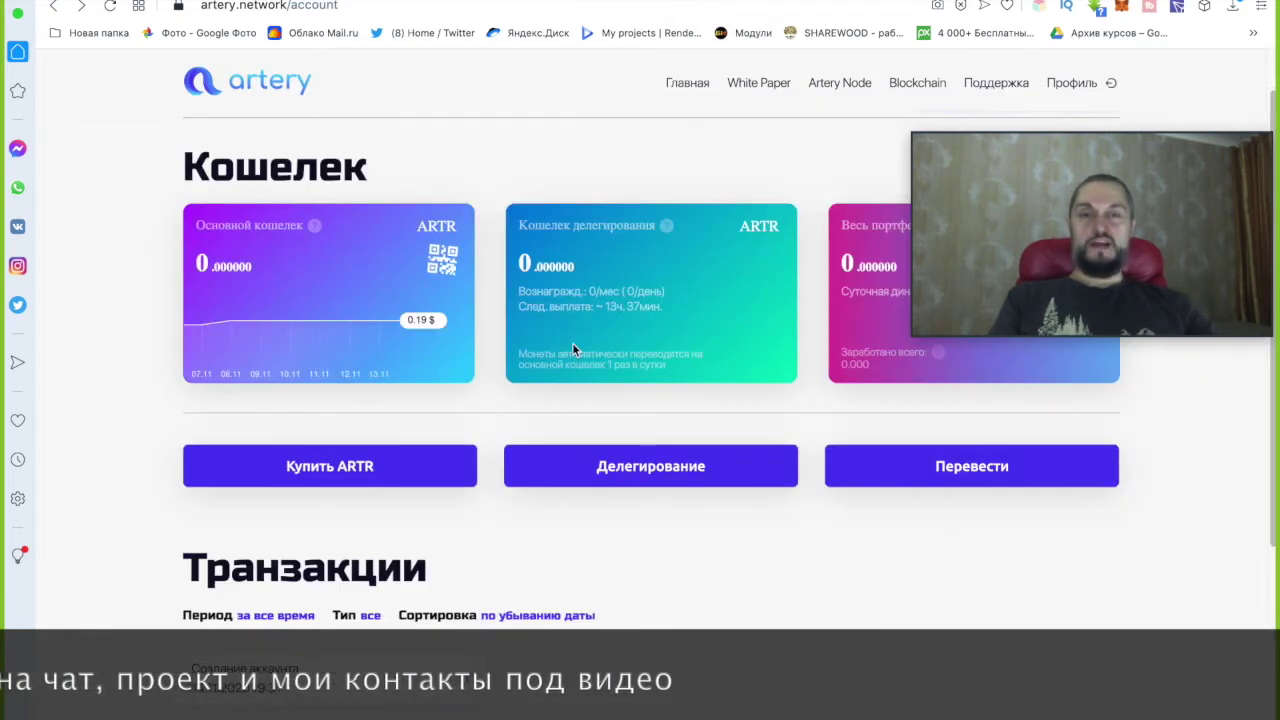
Order 1000 ARTR (14 691.84 ₽) paid with Криптовалюты and proceed to payment.
click(399, 466)
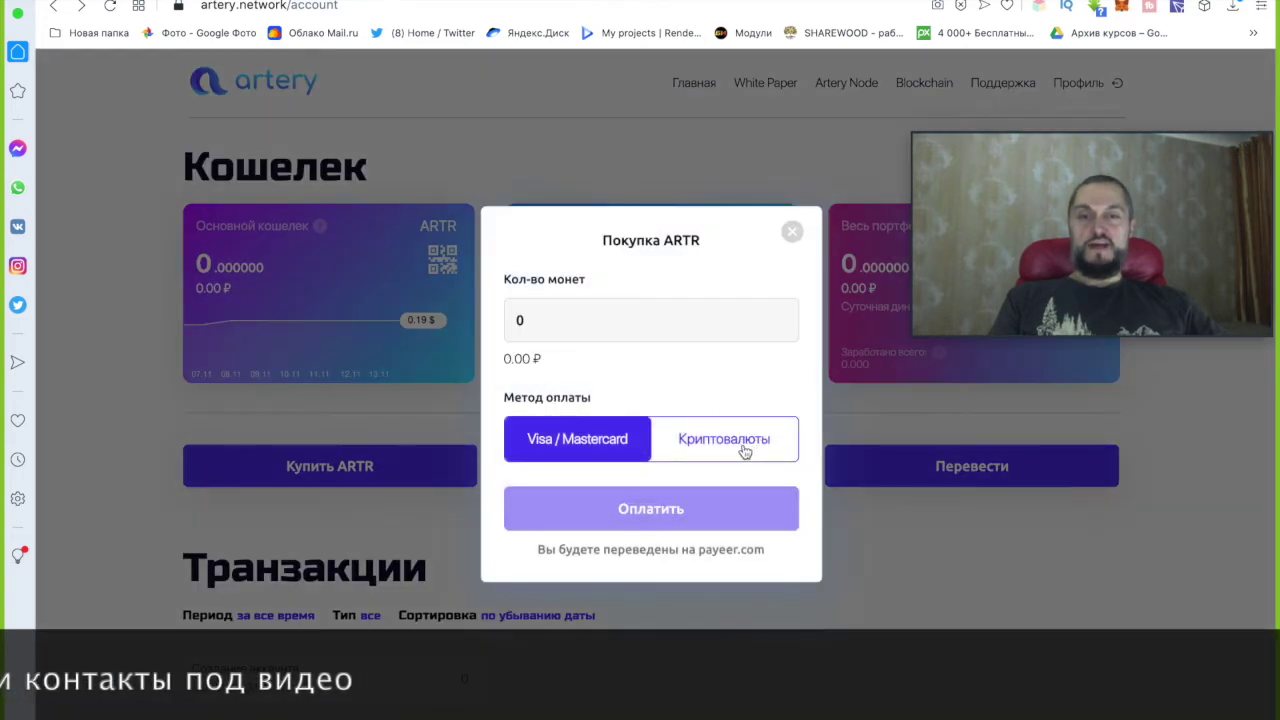
double_click(514, 320)
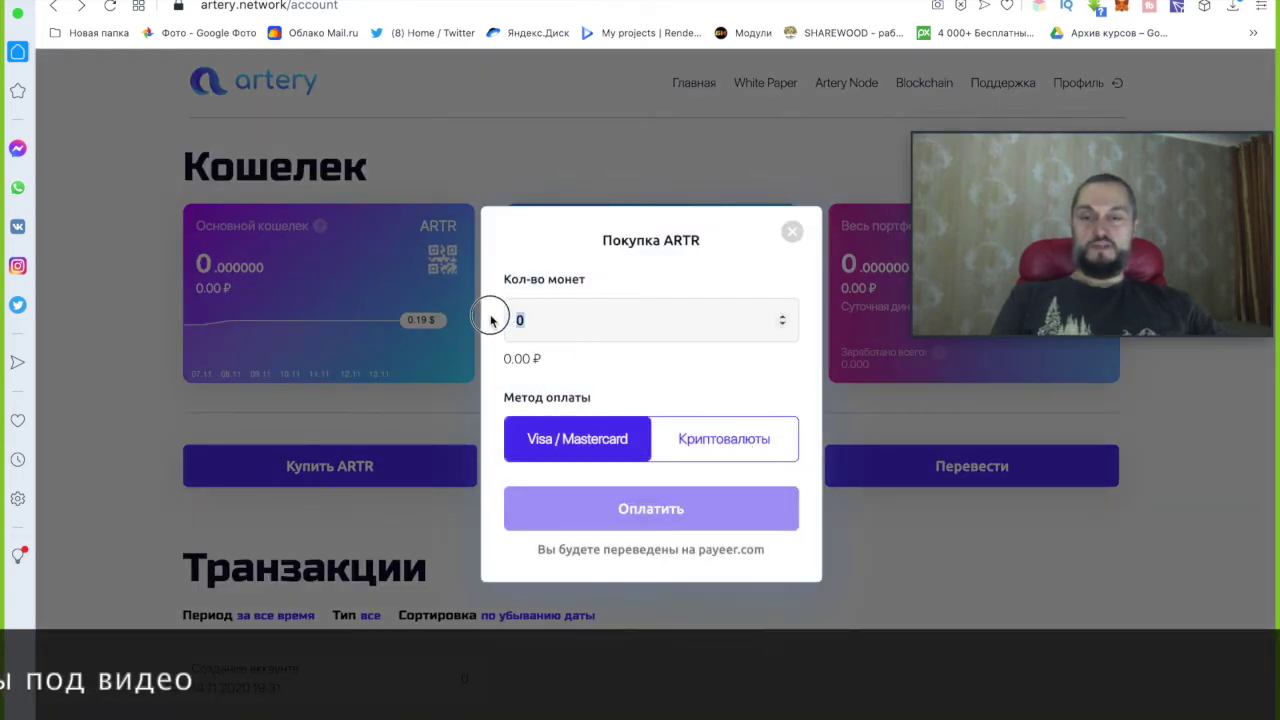
text(1000)
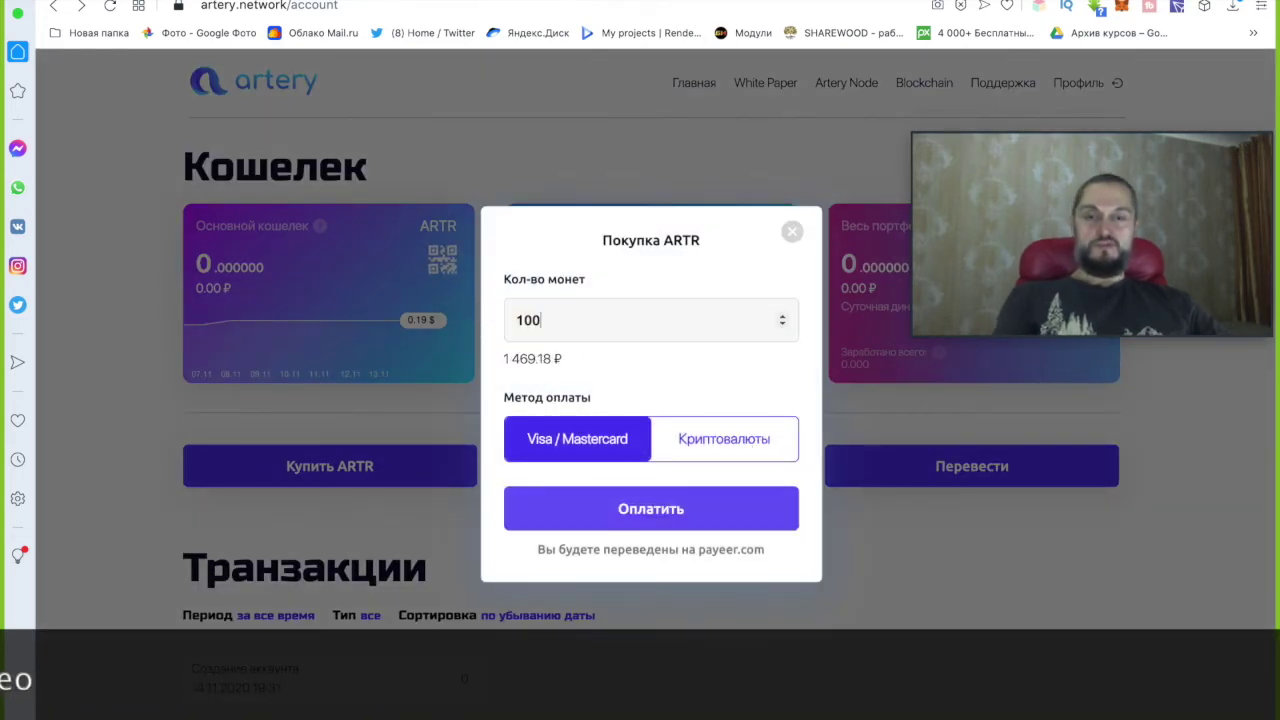
click(740, 452)
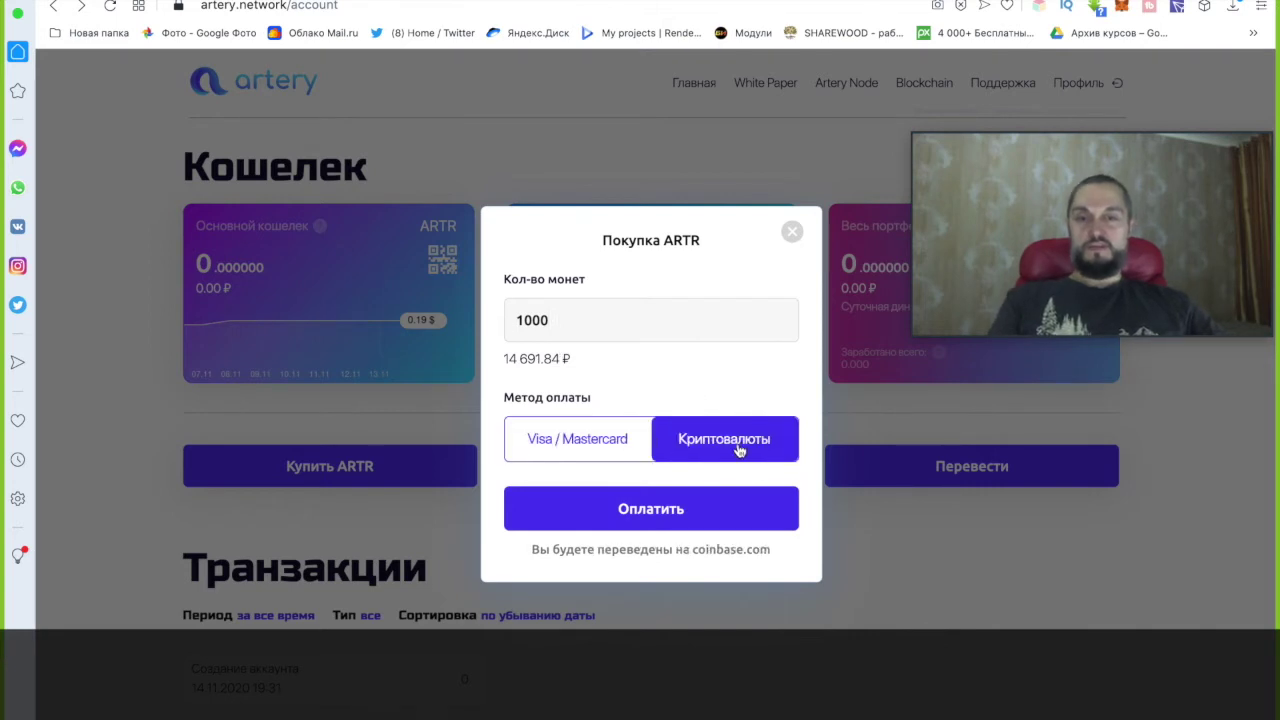
click(656, 512)
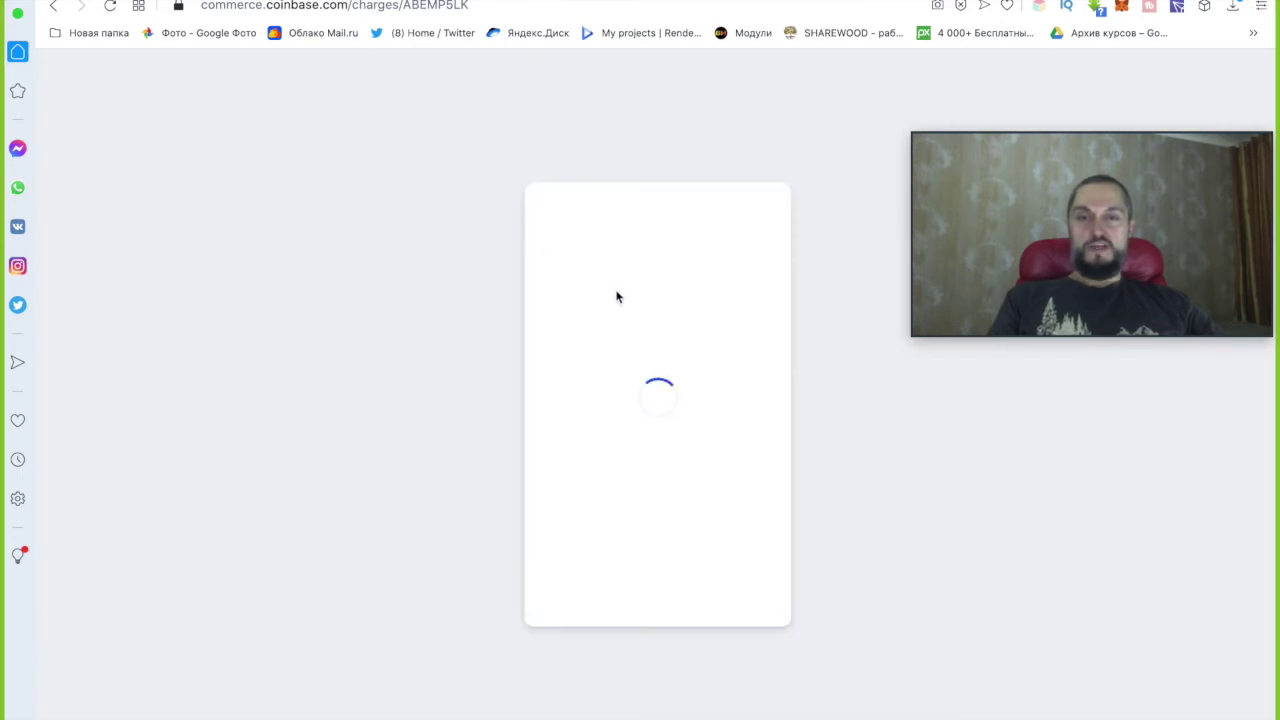
Scroll the Coinbase coin list for the RUB14691.83 charge, then go back to the Artery wallet.
scroll(657, 476, down, 2)
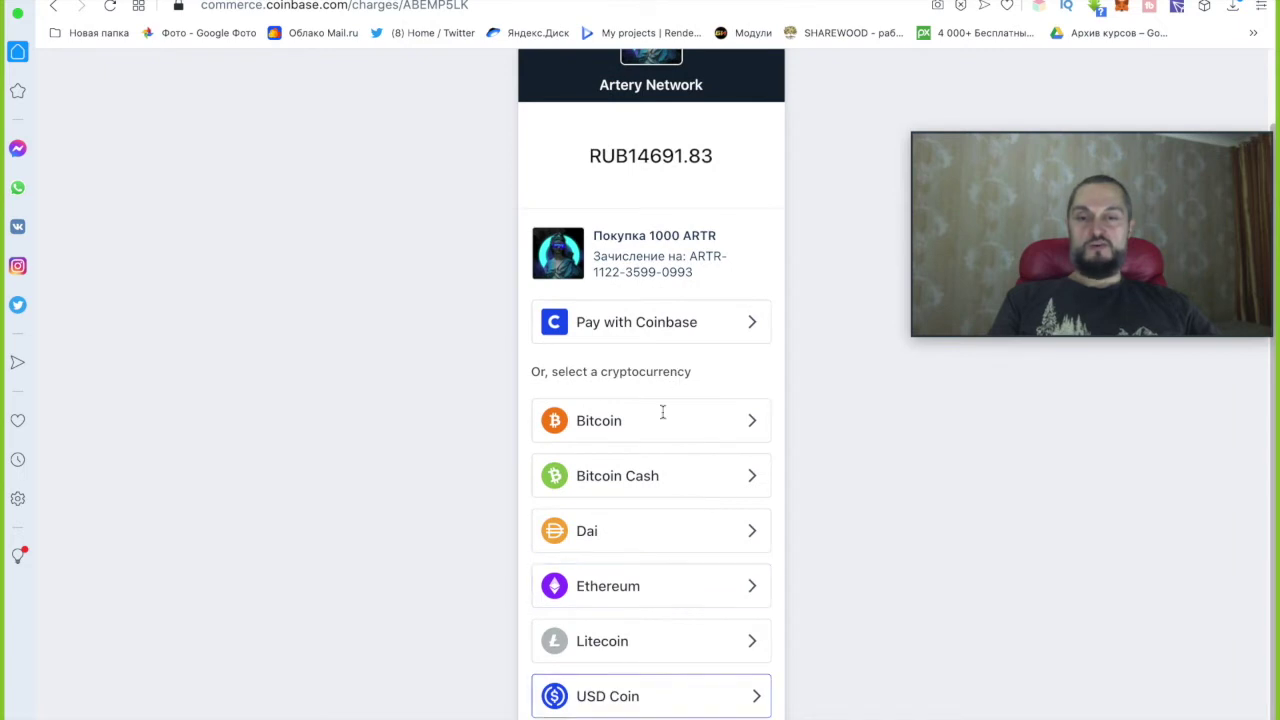
click(54, 8)
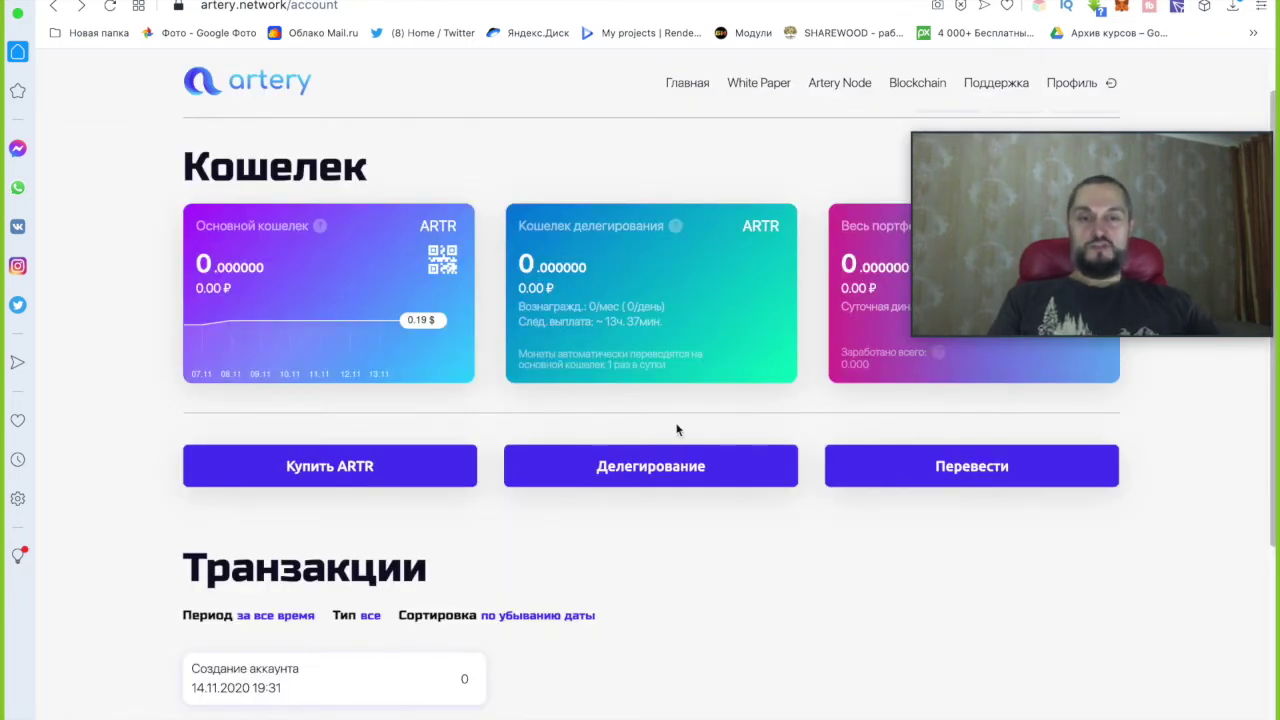
Reopen the Профиль account area and repeatedly try the Тариф button to reach the tariff section.
mouse_move(1075, 138)
drag(1012, 120, 1002, 185)
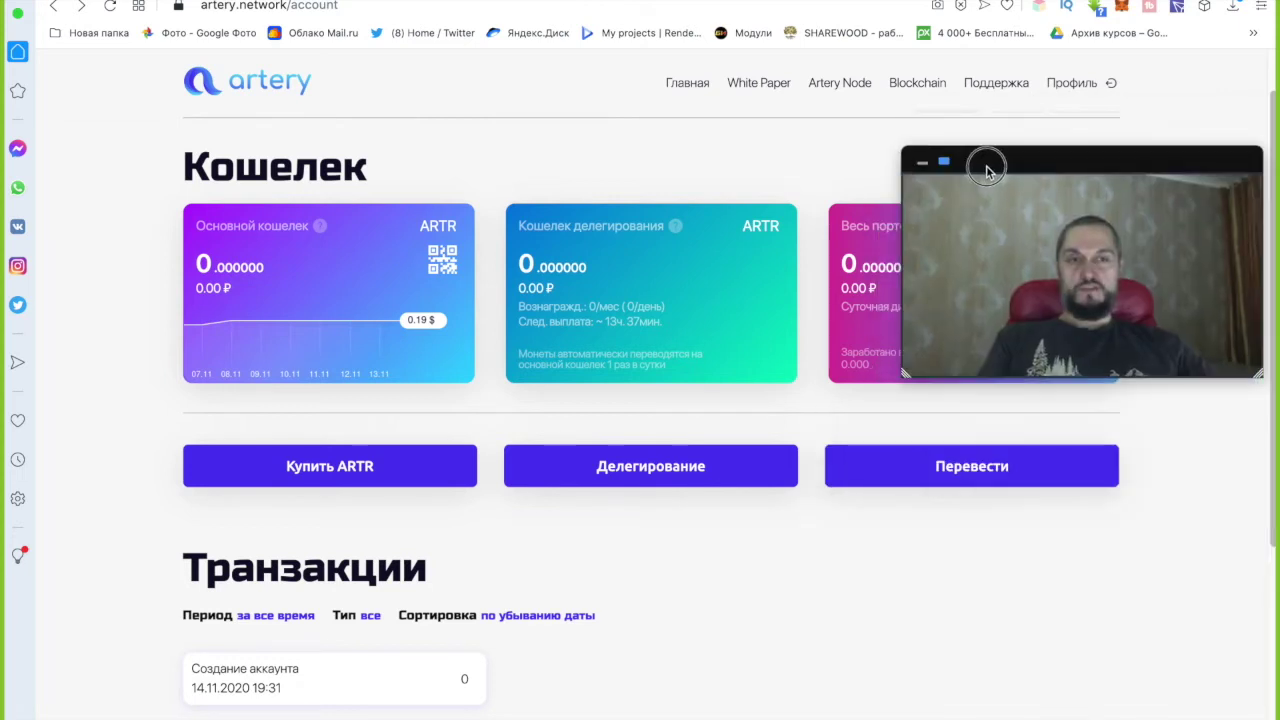
click(1071, 84)
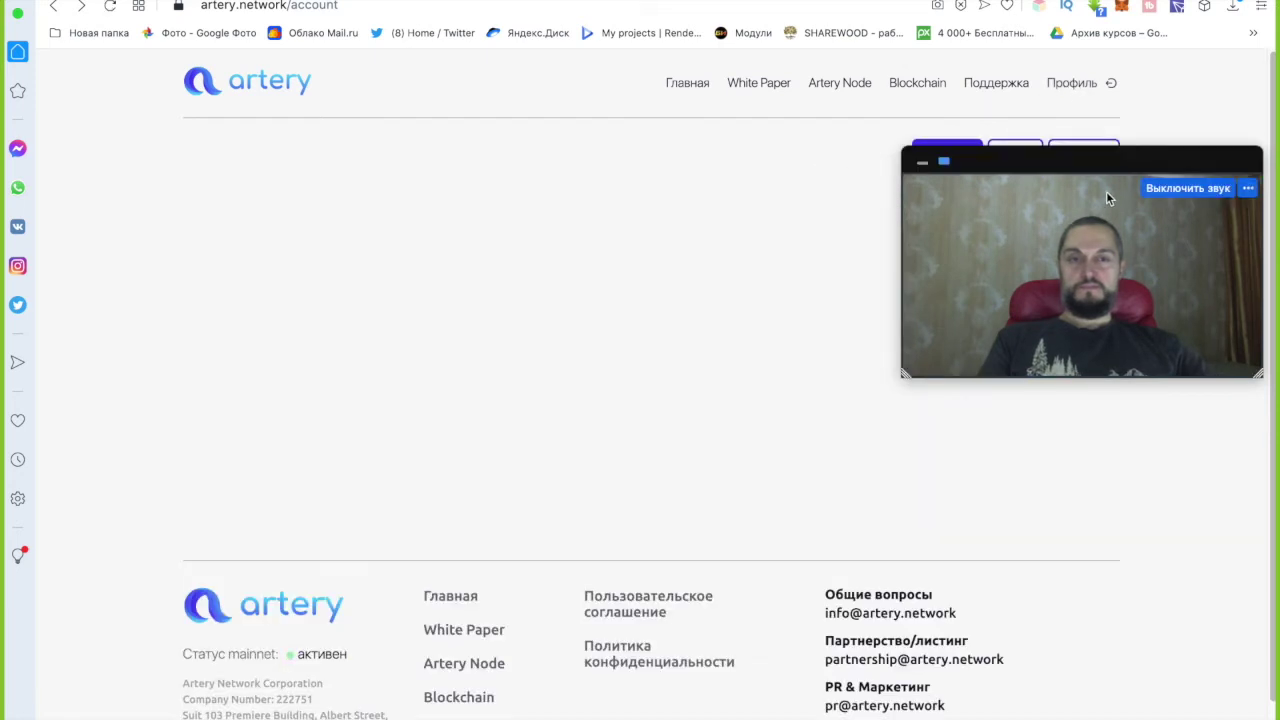
drag(1139, 177, 1112, 245)
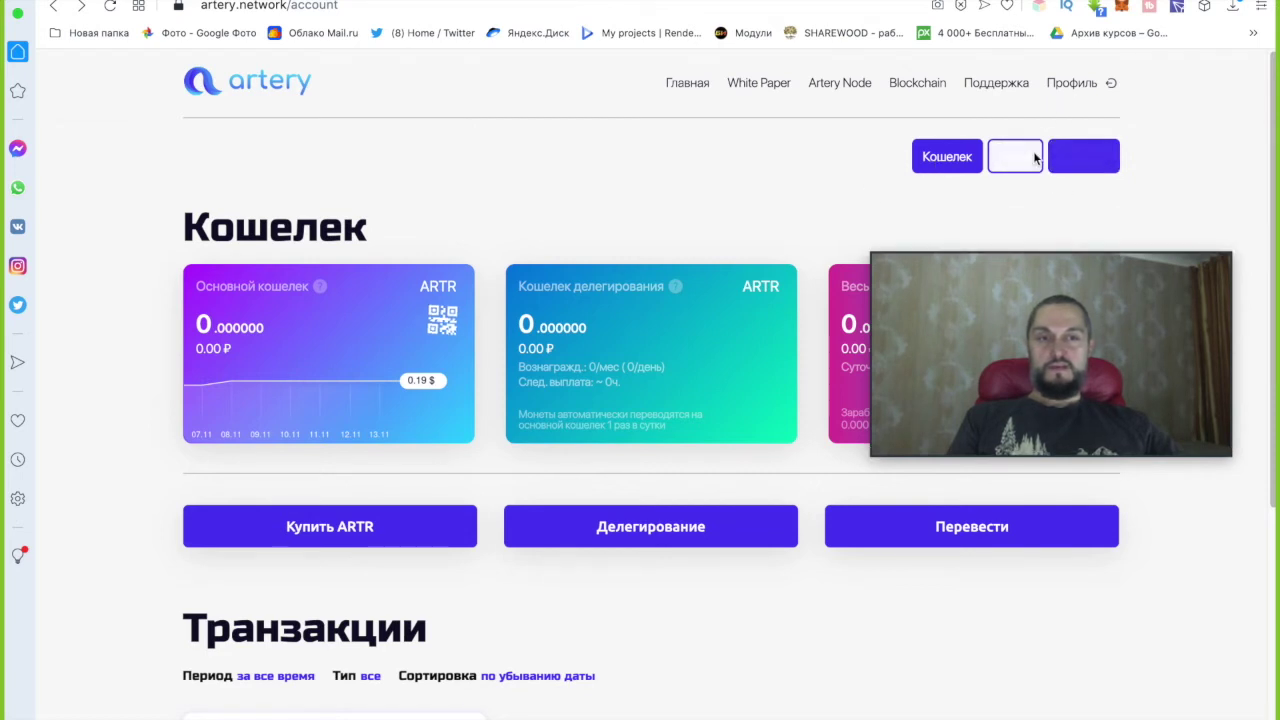
click(1008, 168)
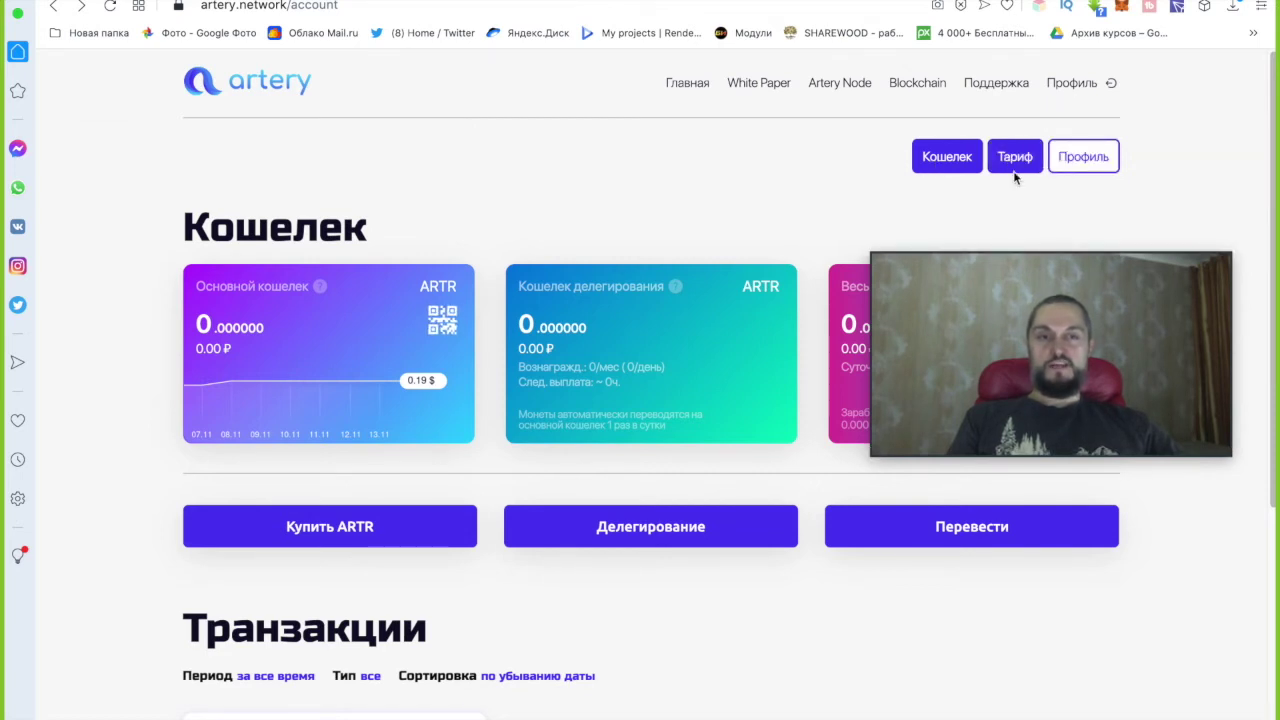
click(1010, 176)
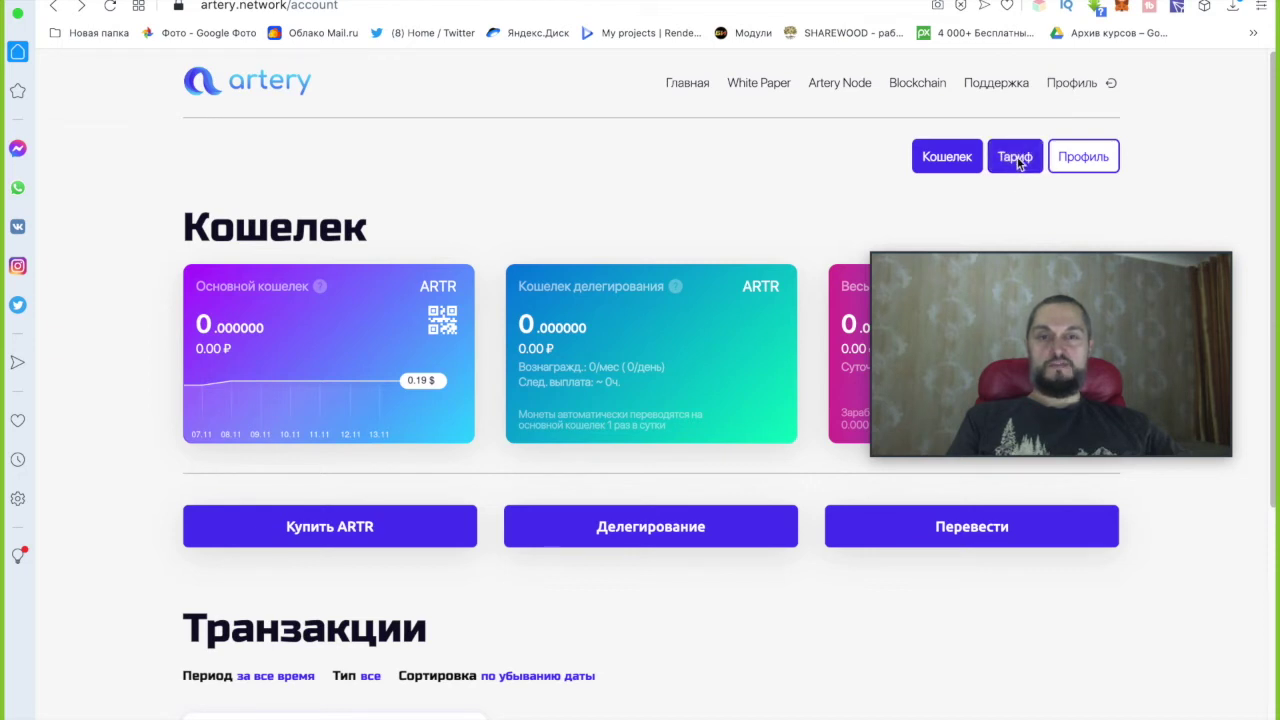
click(1012, 160)
click(1030, 159)
click(1015, 157)
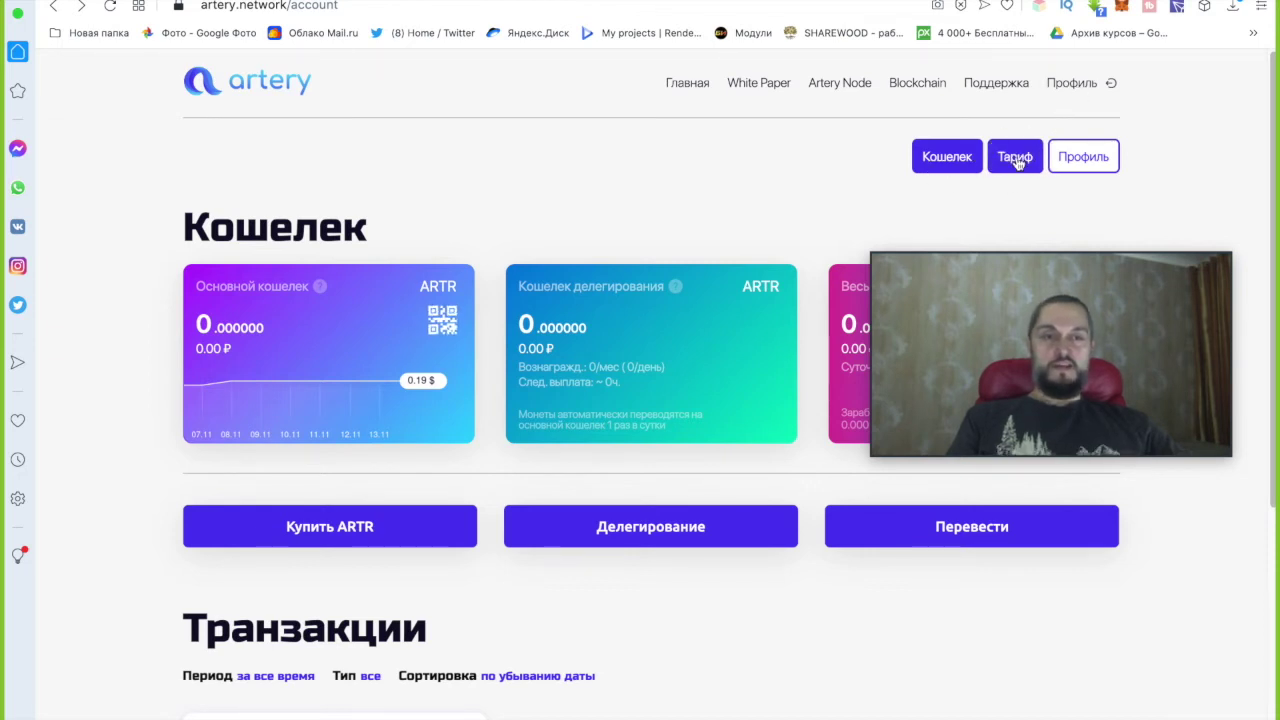
drag(957, 256, 345, 90)
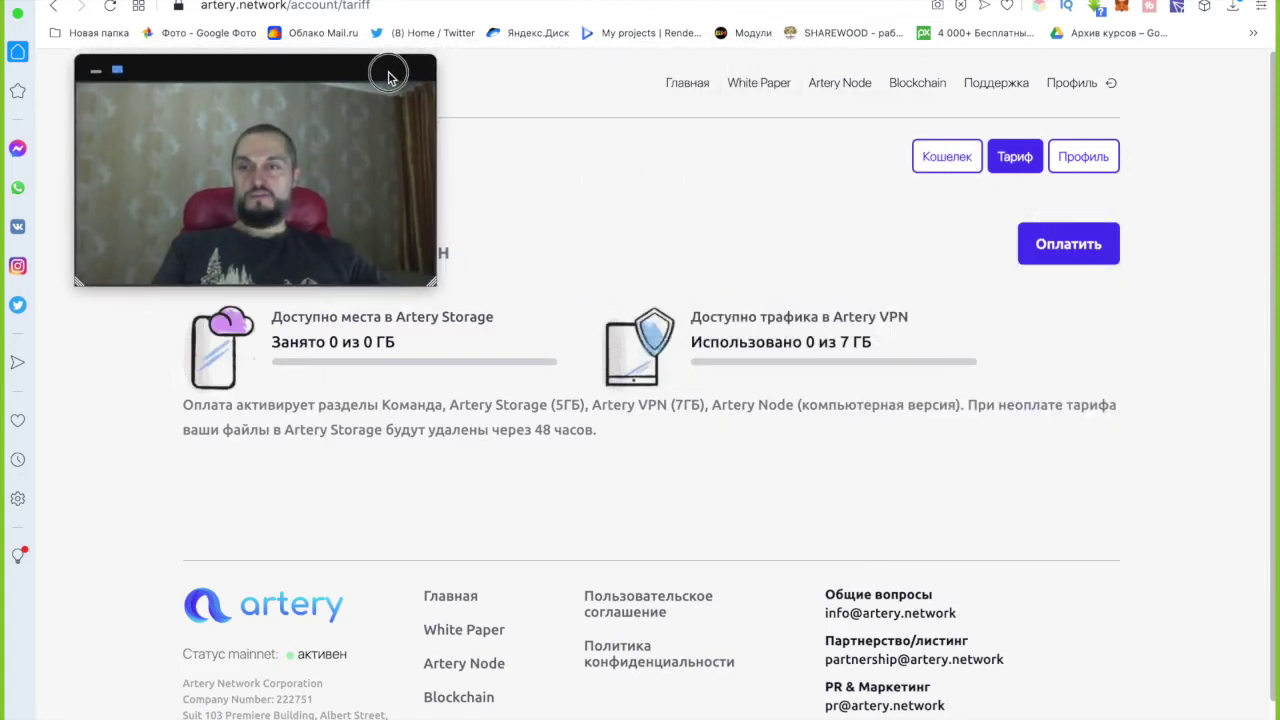
click(1071, 252)
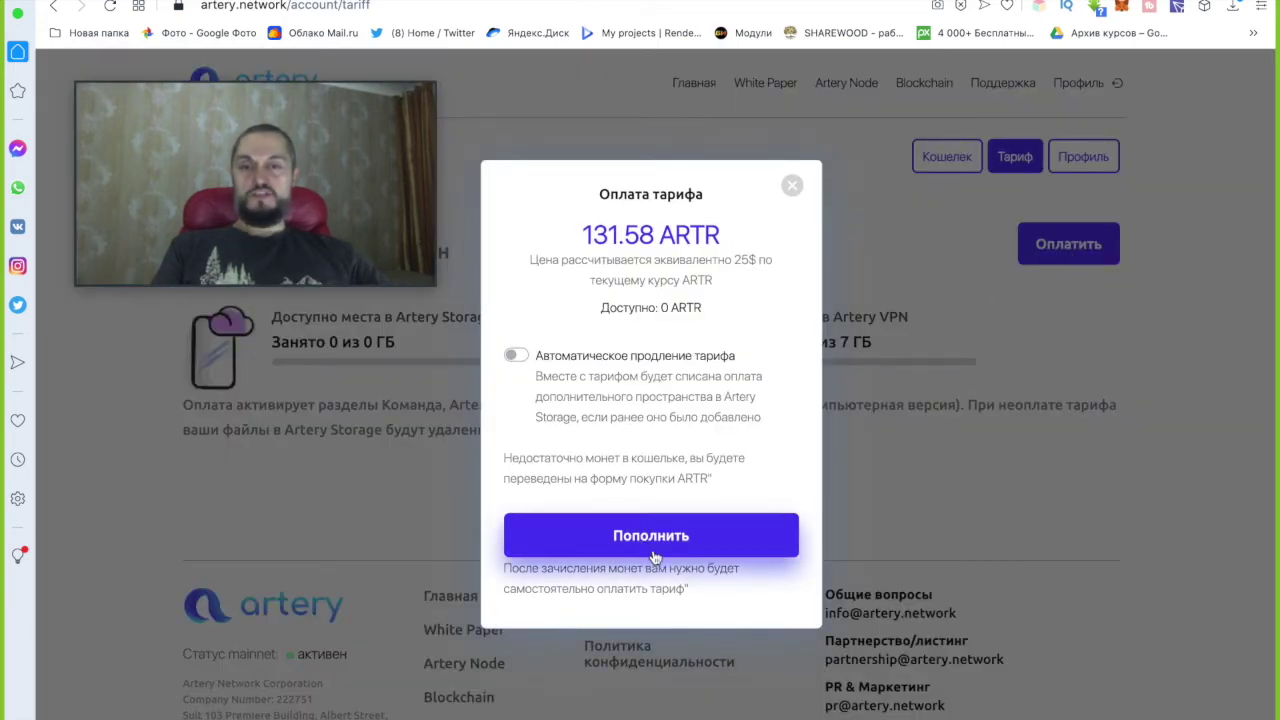
click(792, 187)
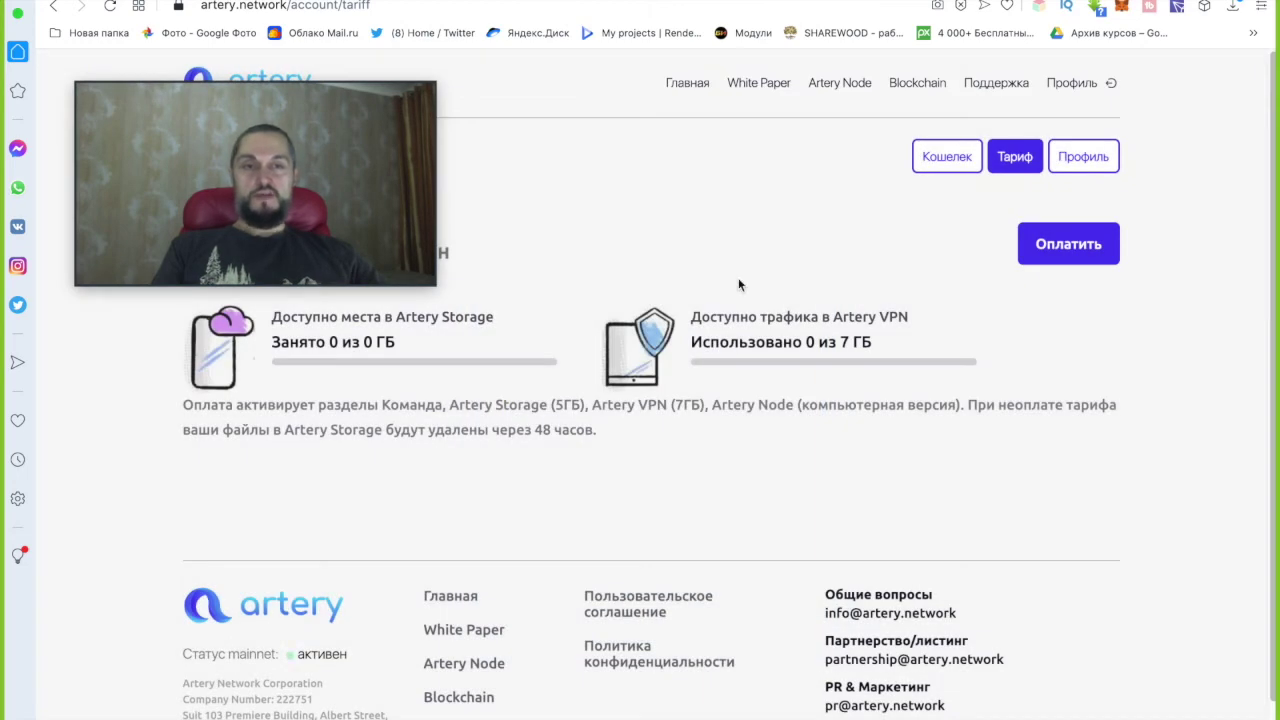
mouse_move(431, 229)
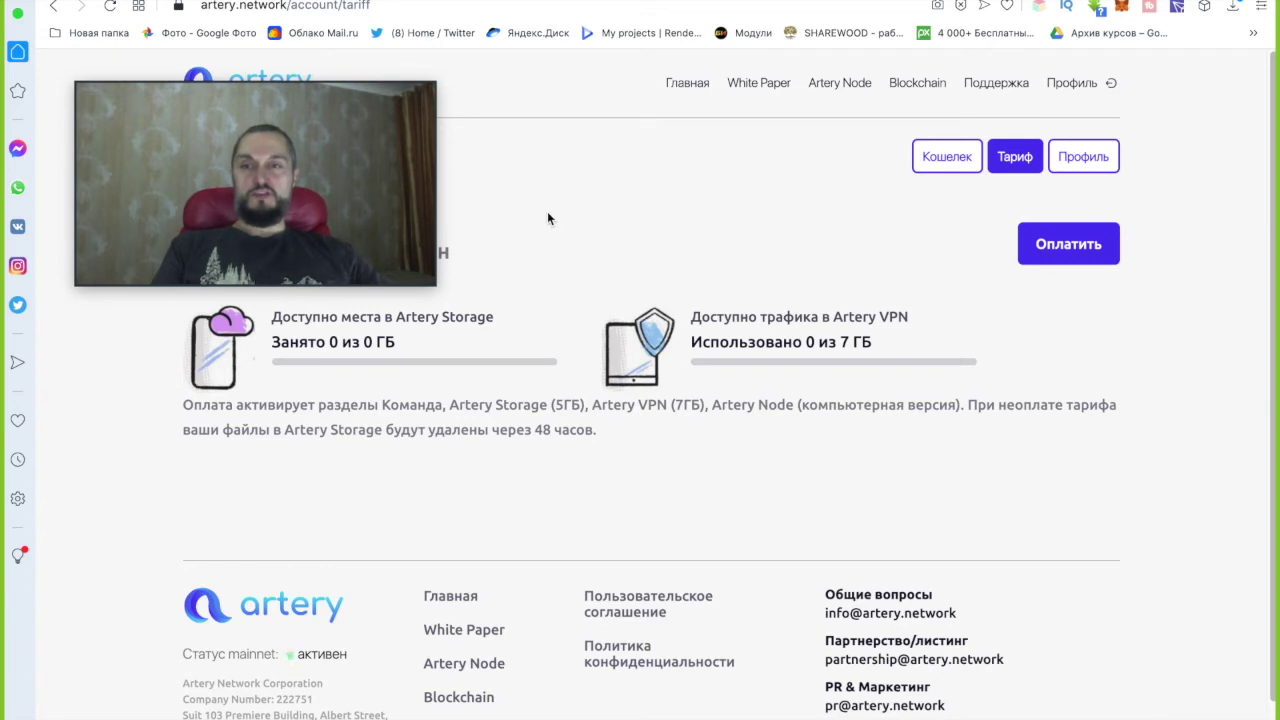
mouse_move(392, 78)
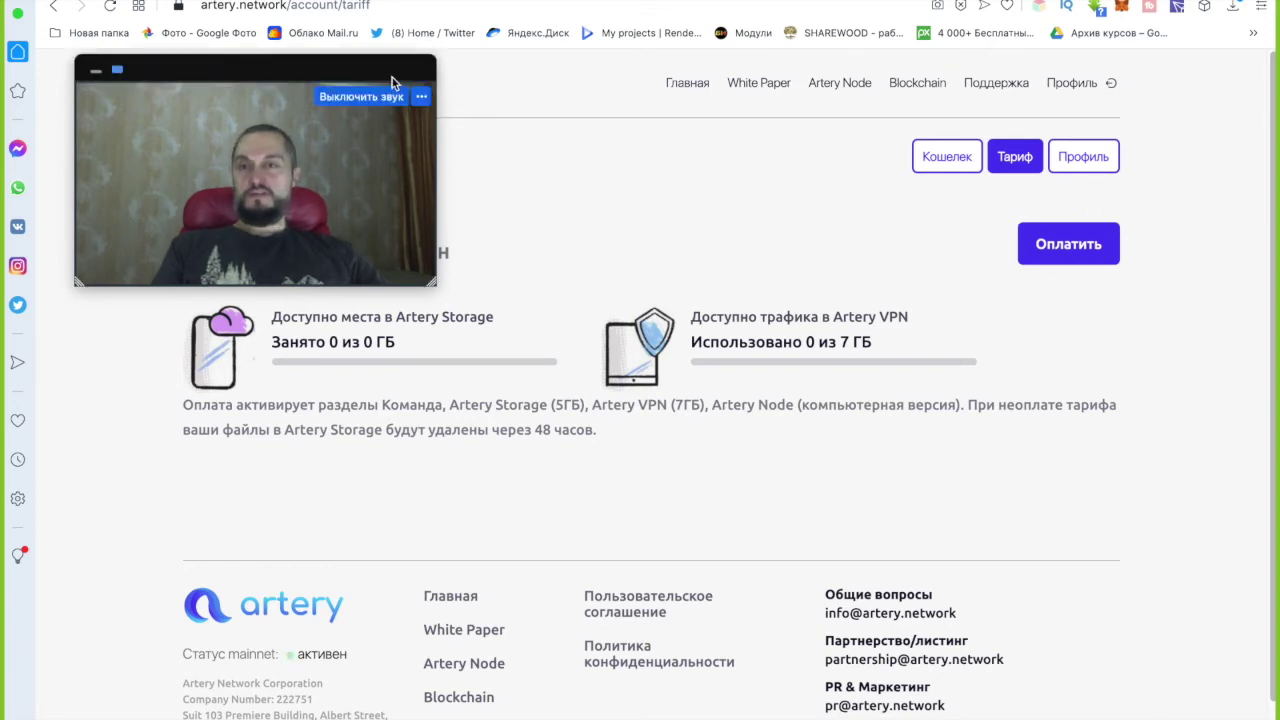
drag(374, 63, 1176, 193)
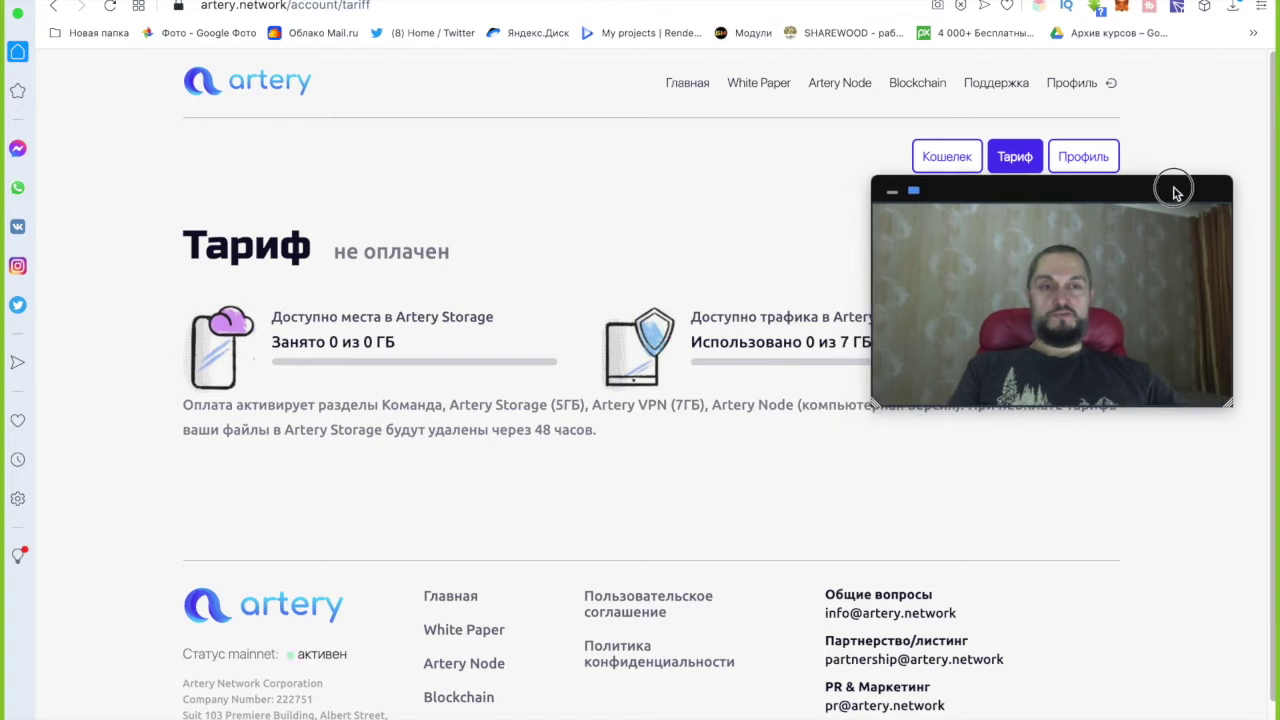
Return to the Кошелек wallet overview and open the Делегирование dialog.
click(946, 157)
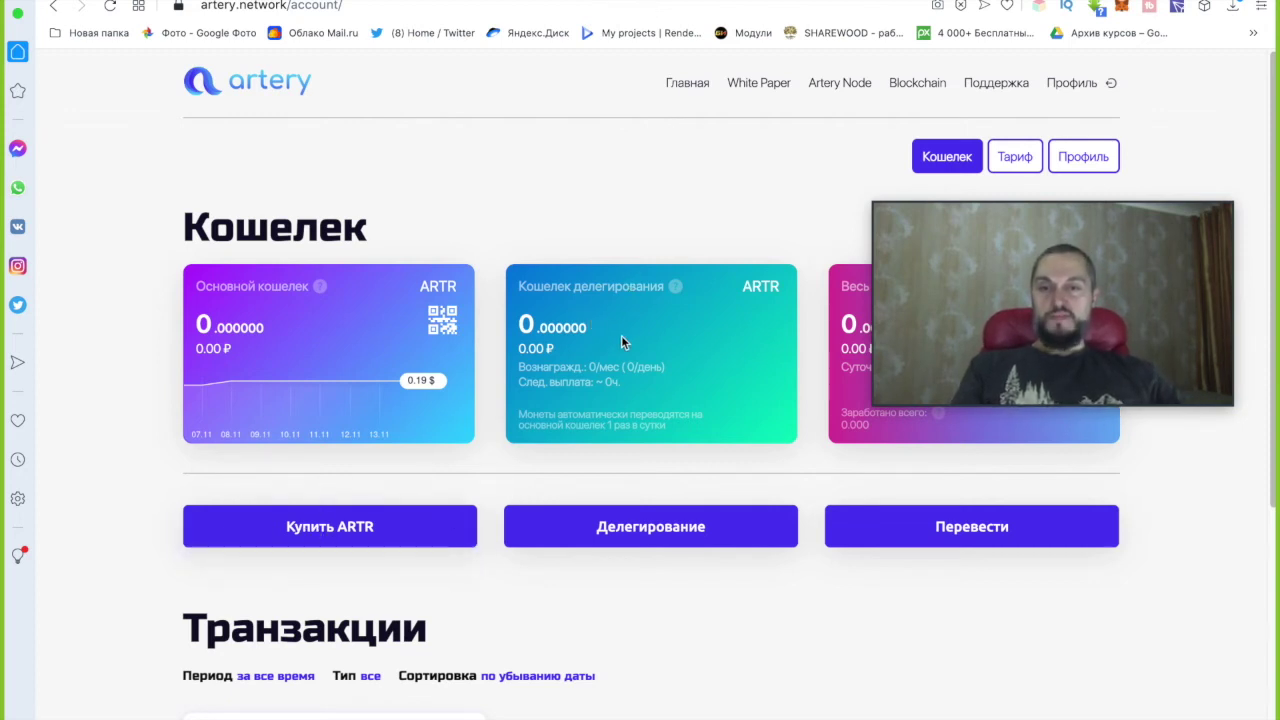
click(607, 532)
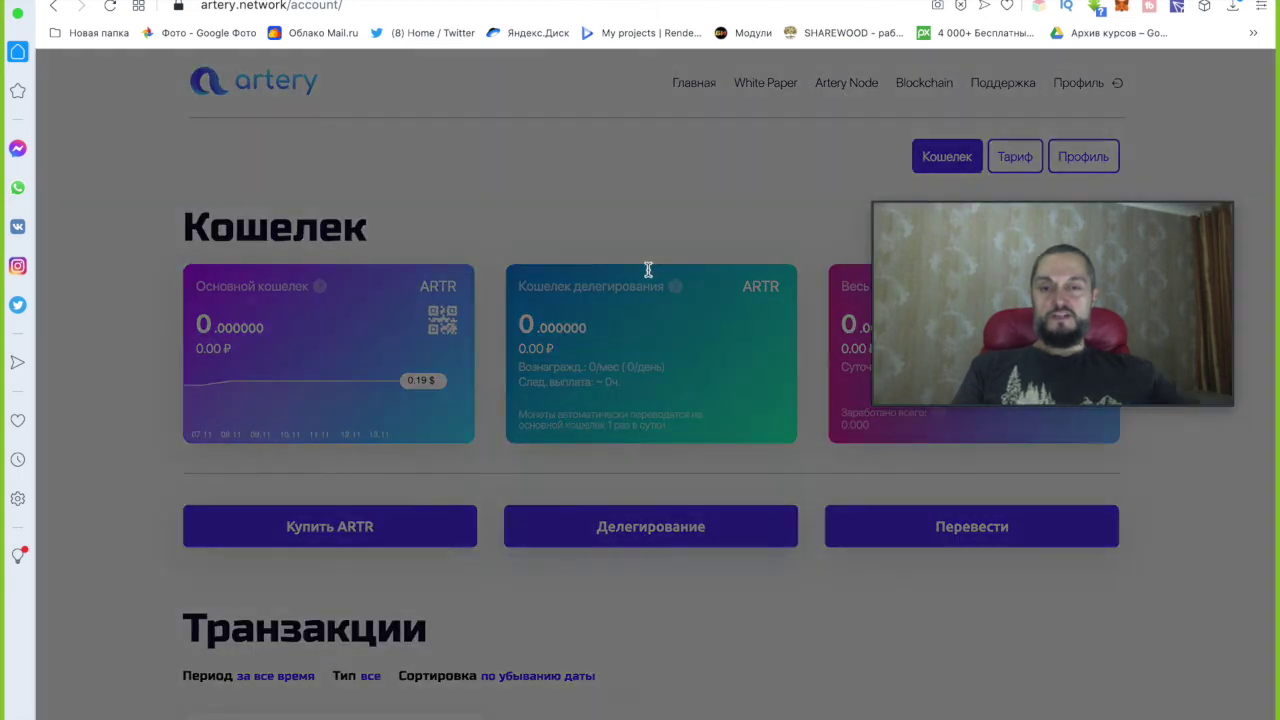
Check the 0 coins in Доступно к делегированию and close the Делегирование dialog.
drag(543, 314, 480, 325)
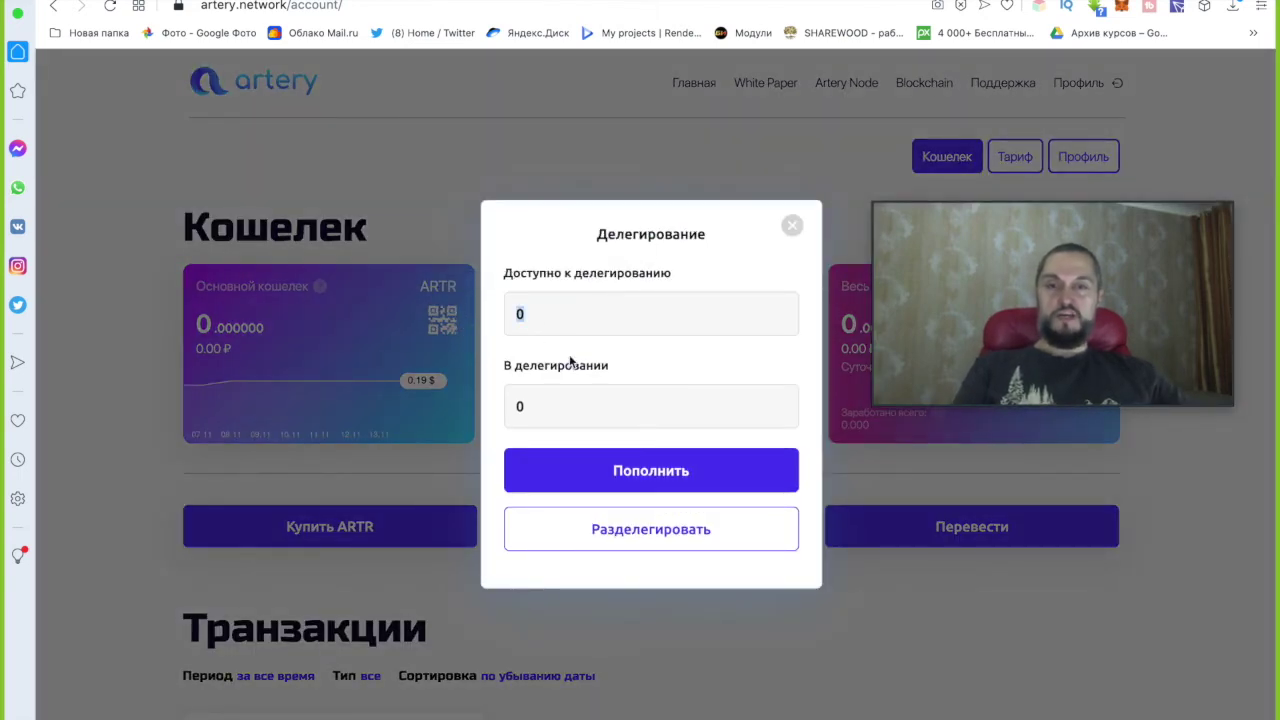
click(792, 226)
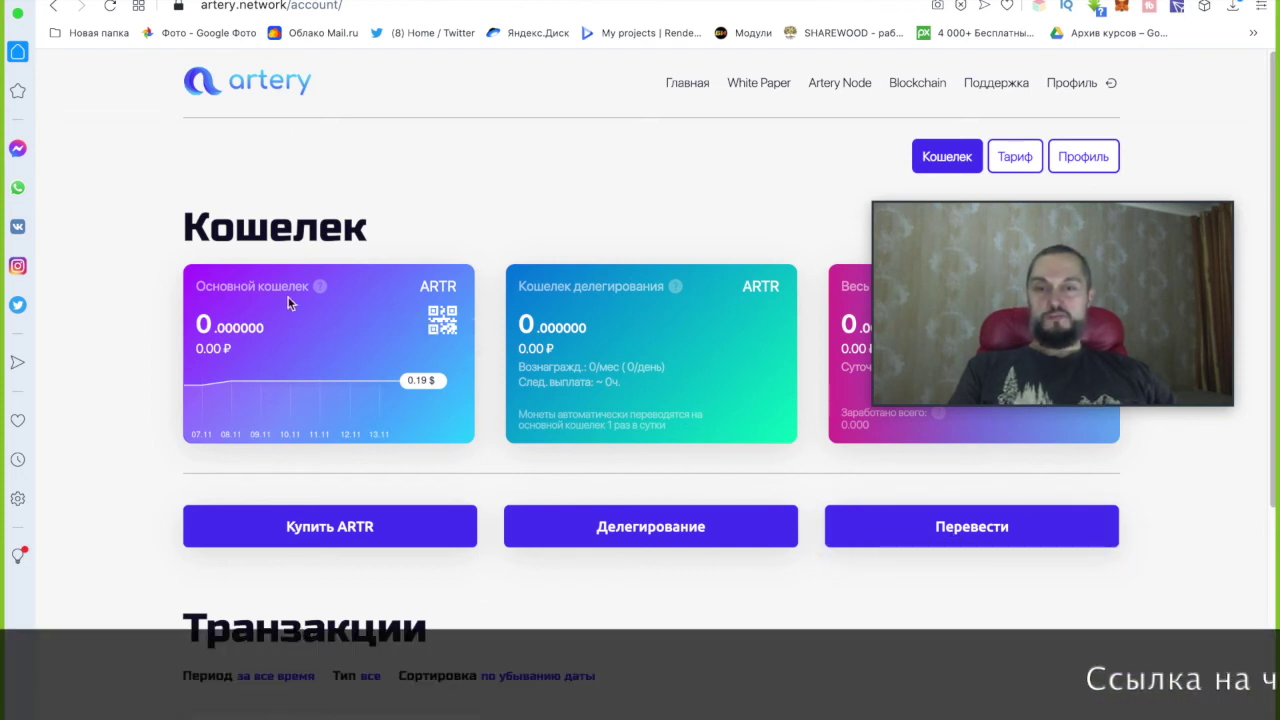
click(444, 322)
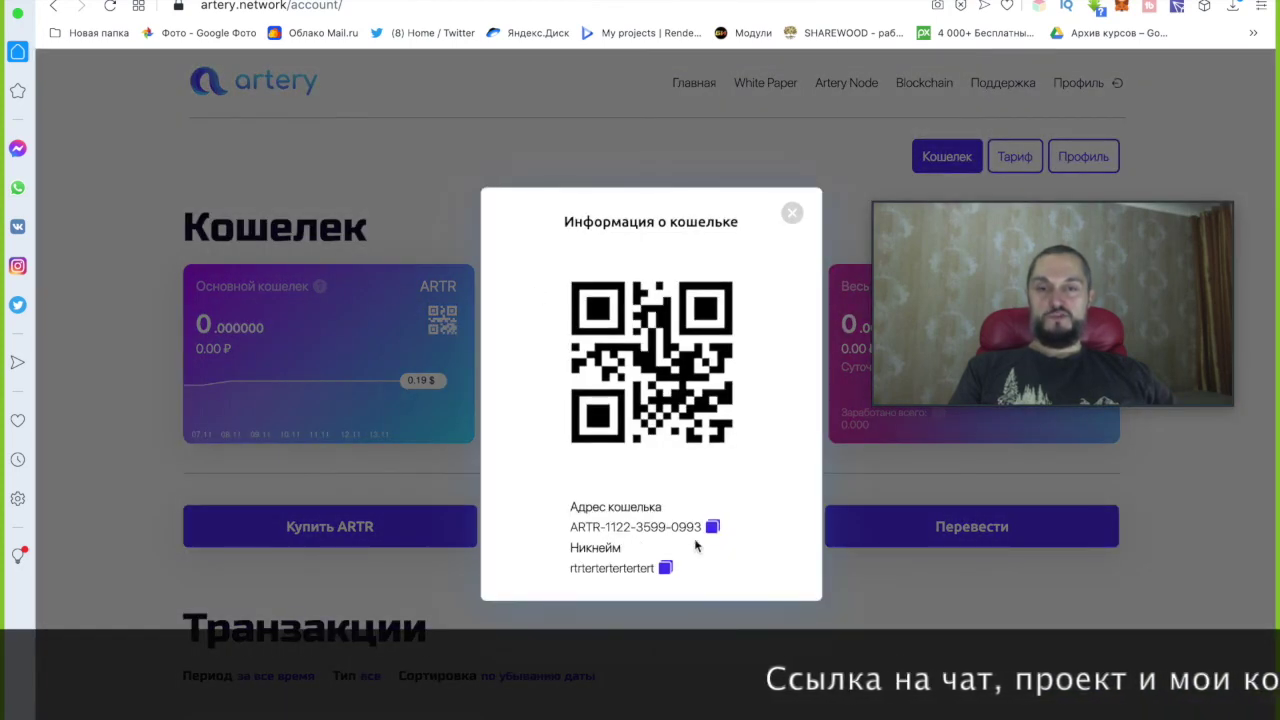
click(597, 568)
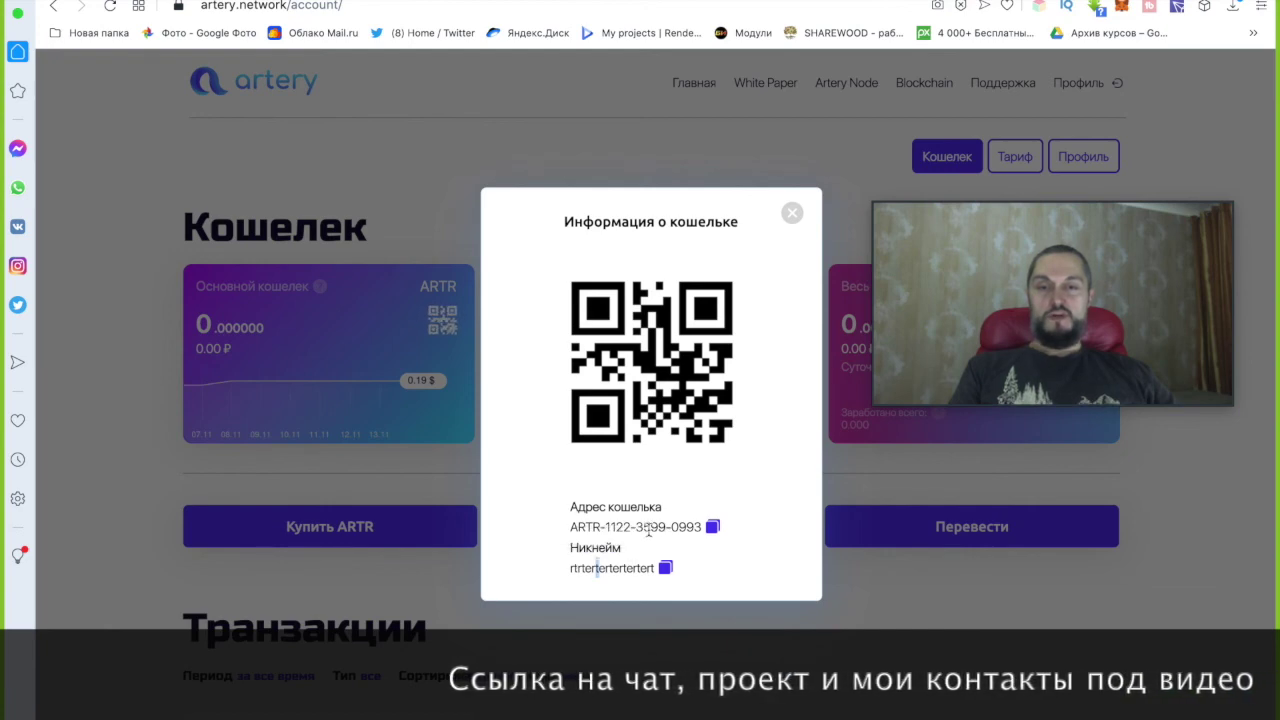
click(794, 219)
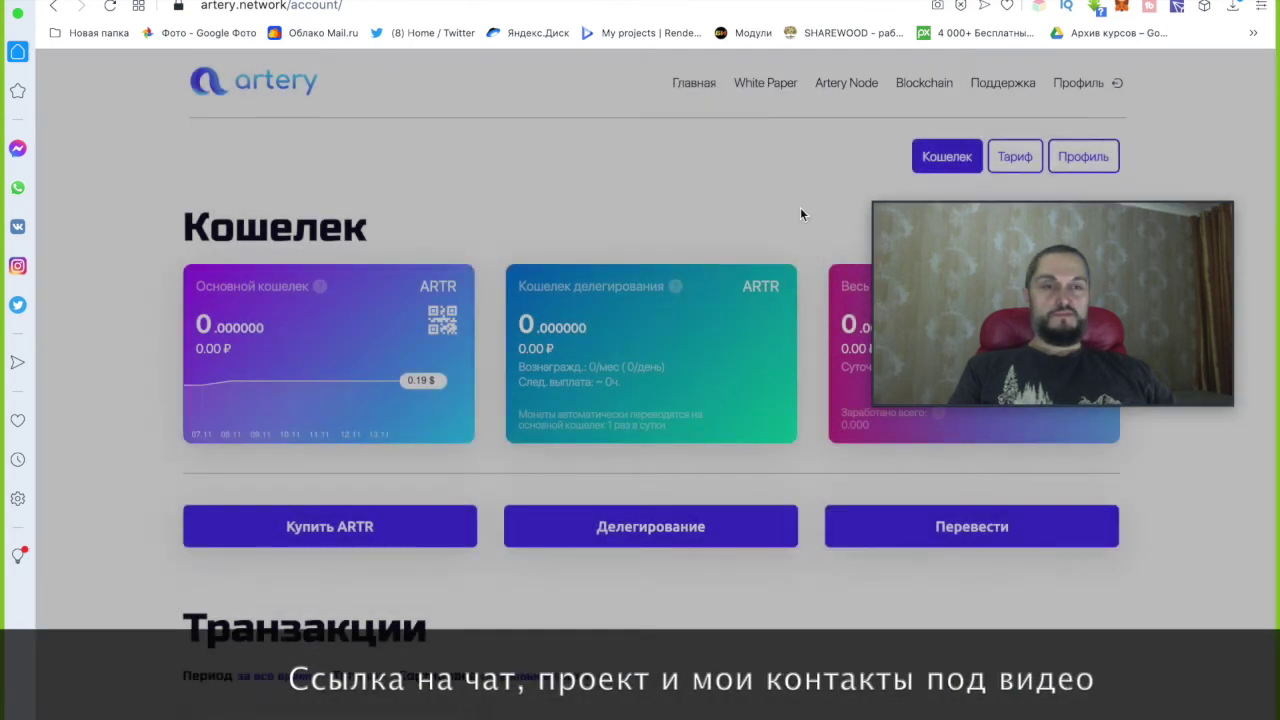
scroll(509, 292, down, 5)
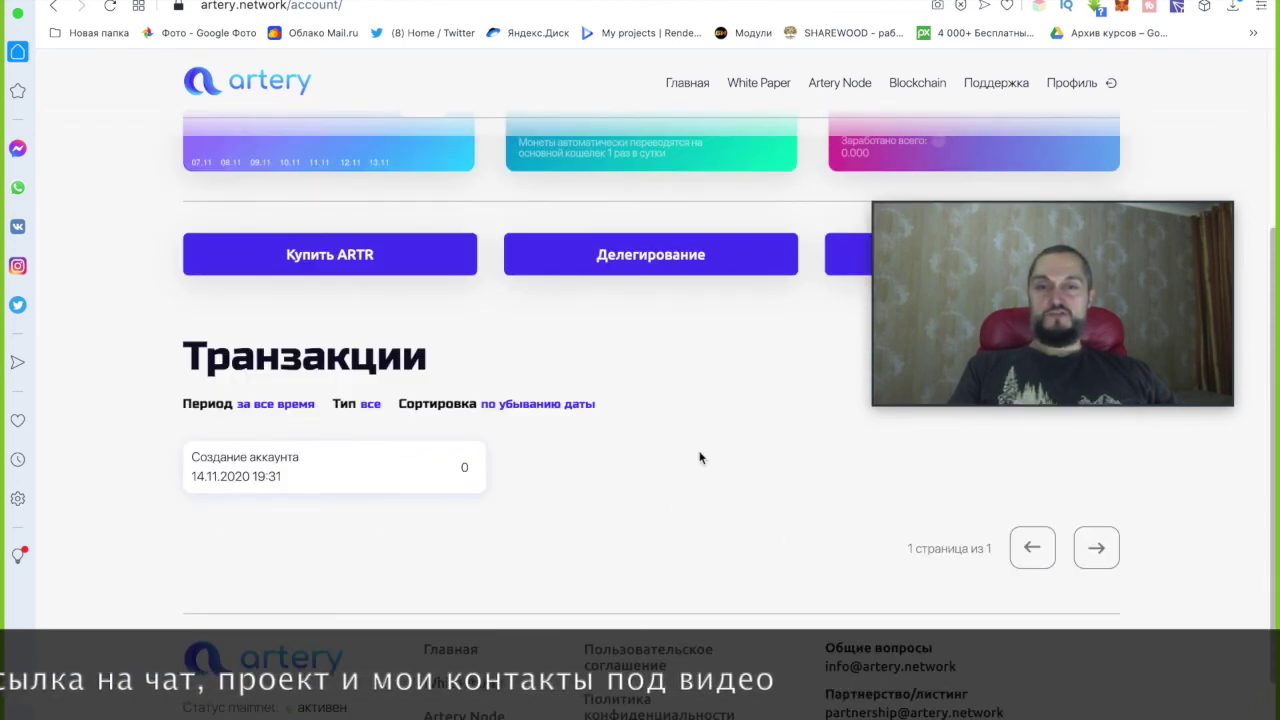
scroll(626, 419, up, 5)
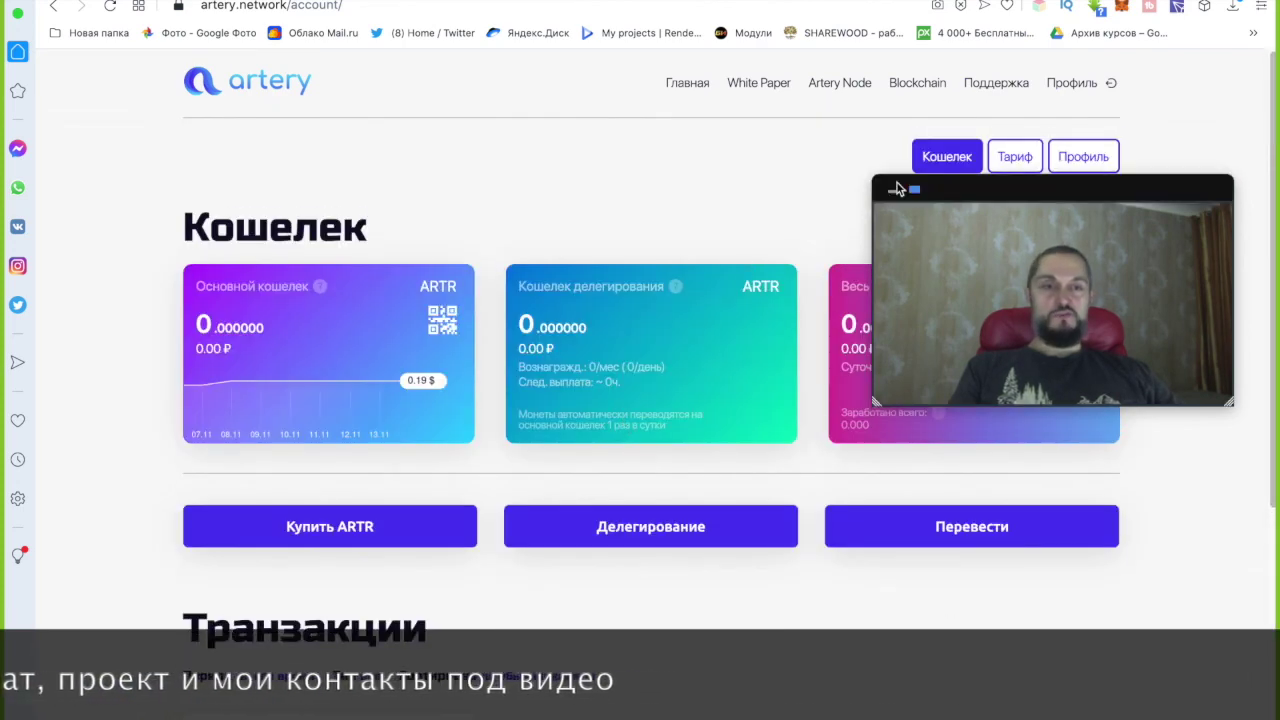
Open the Профиль page and review the nickname, e-mail, wallet address, invite link and zeroed team stats.
click(1082, 166)
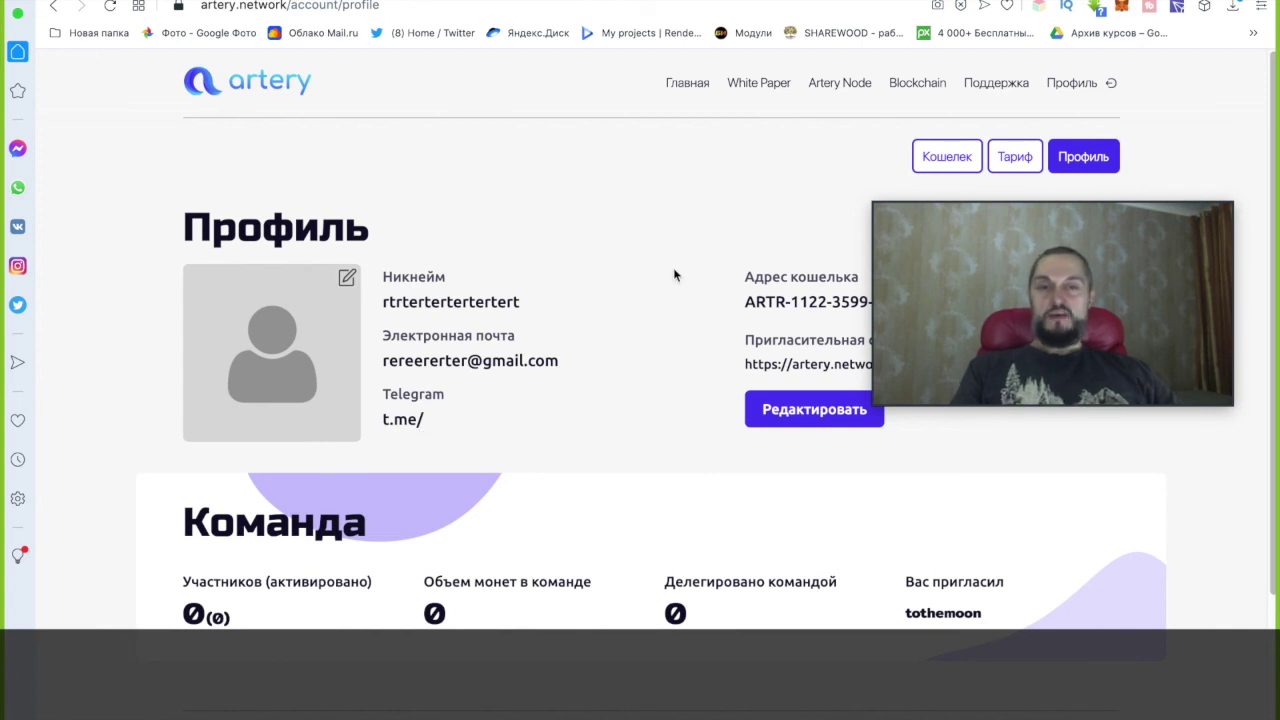
drag(1037, 220, 1029, 85)
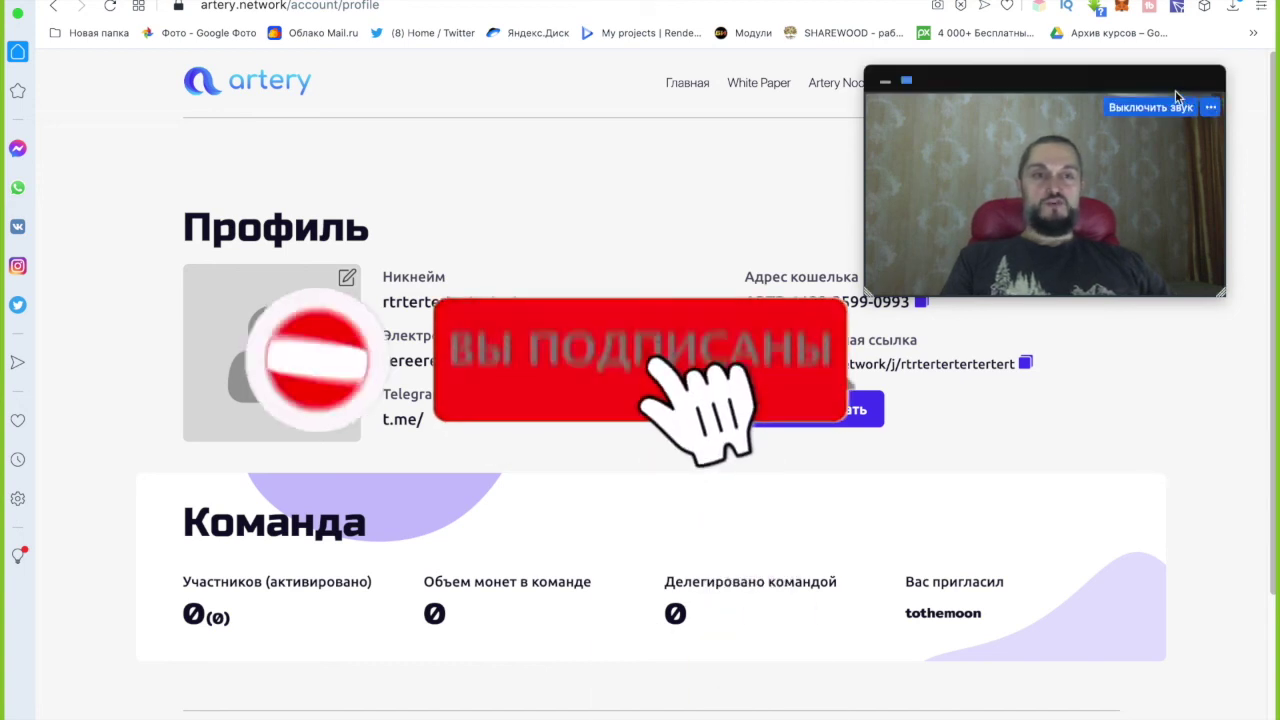
drag(1175, 90, 1138, 270)
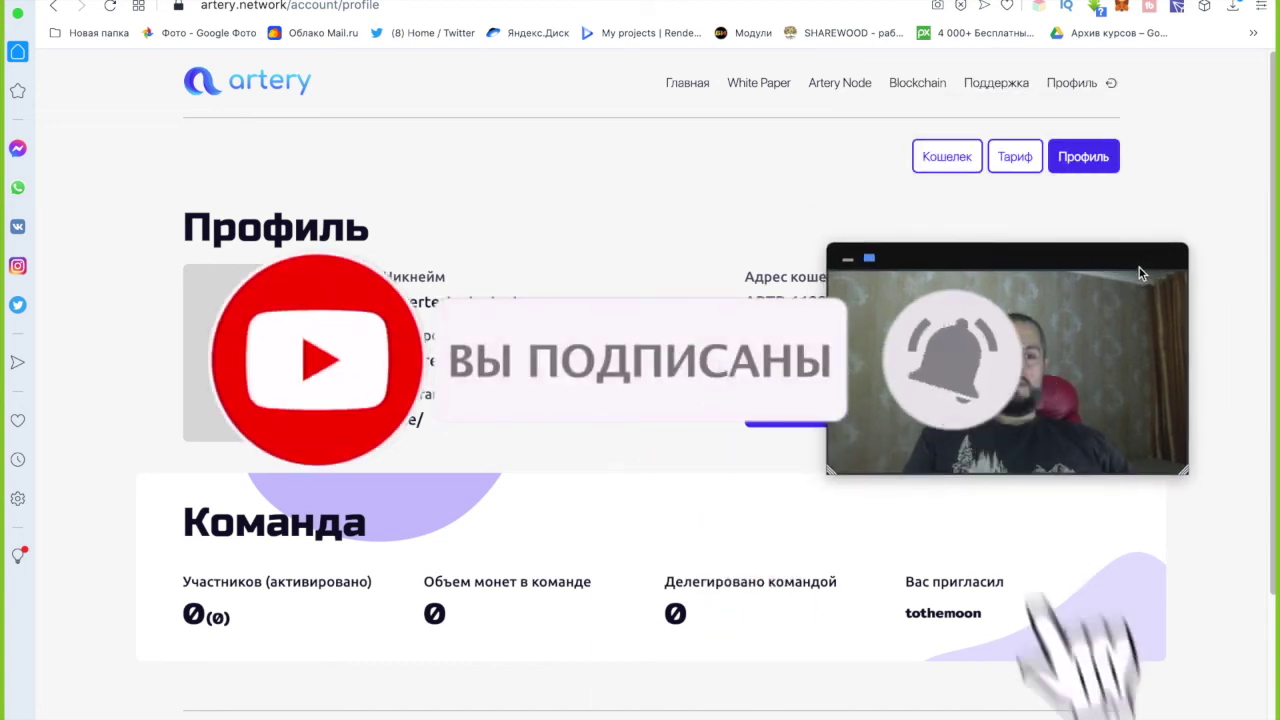